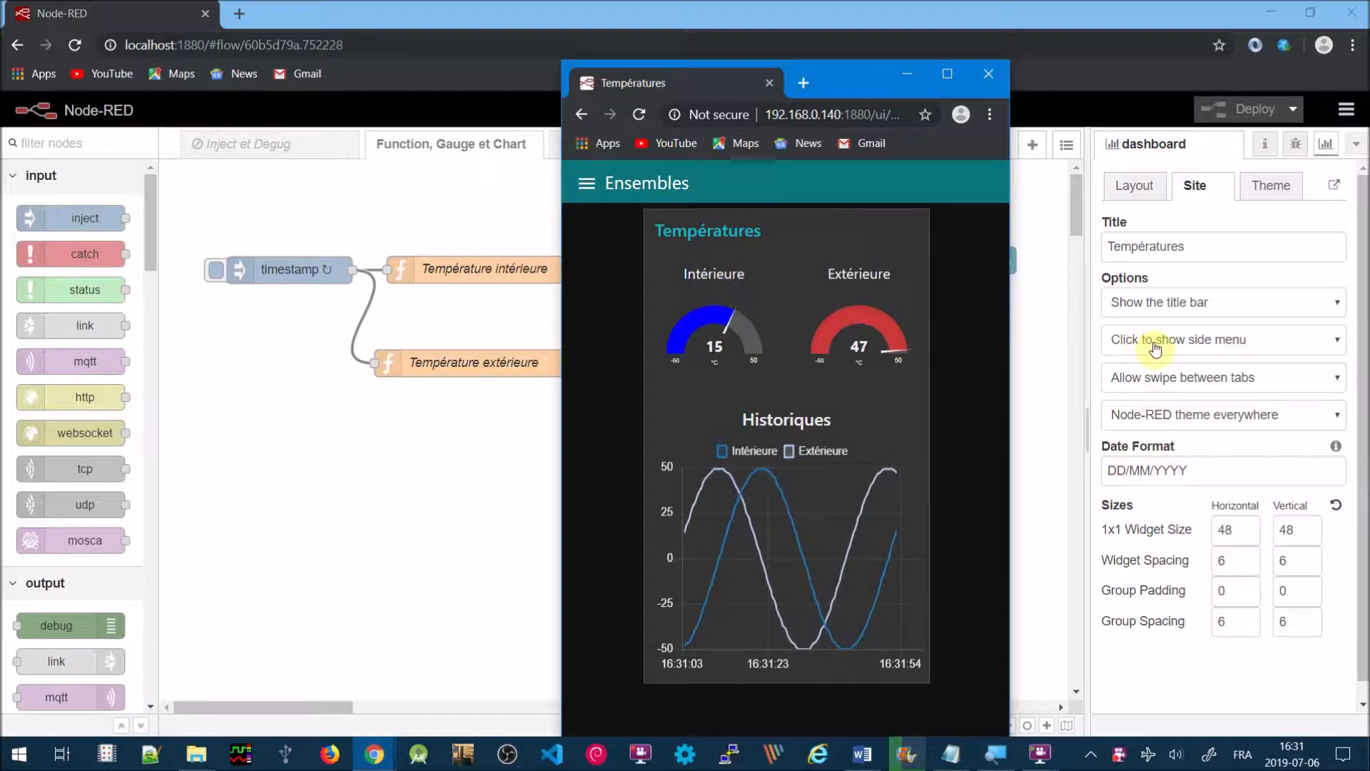
Step: Show and hide the dashboard's side menu, and view the side menu display options in the site settings
click(584, 185)
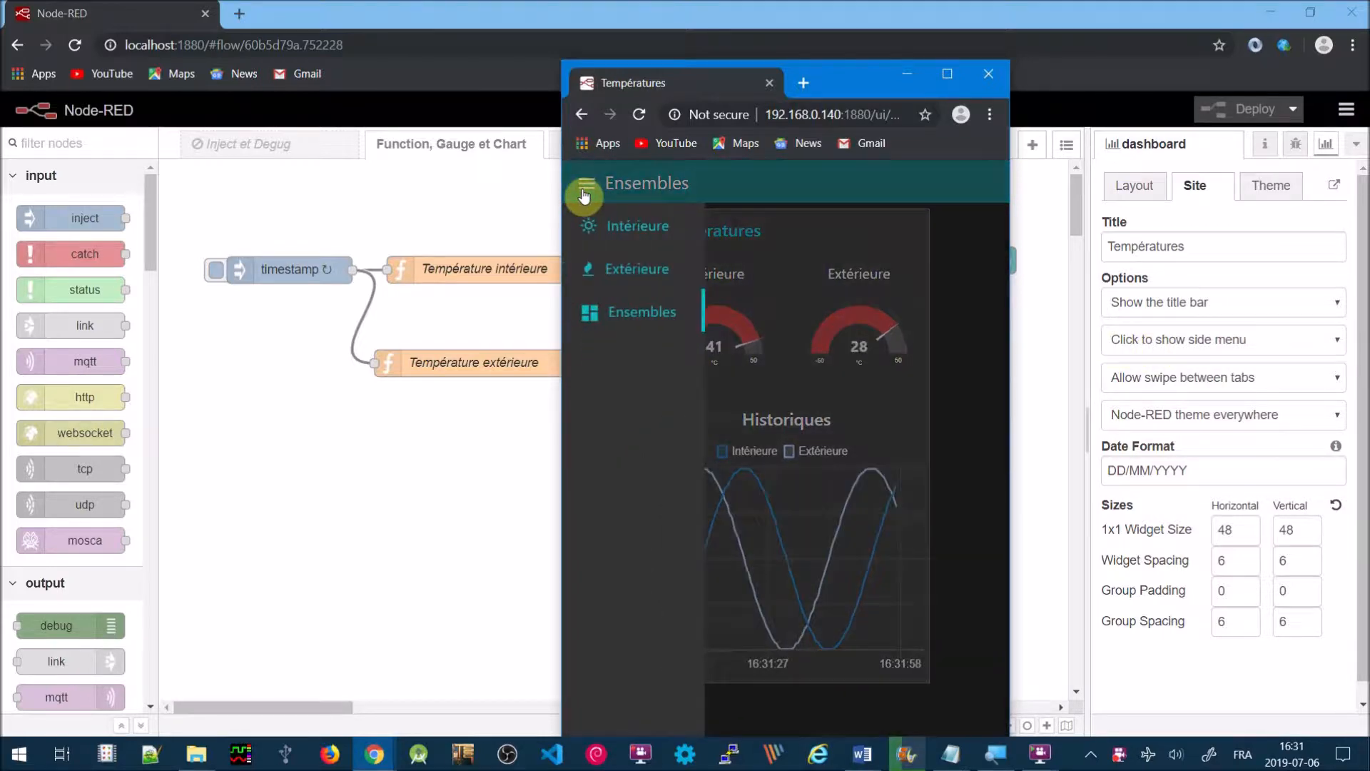
click(584, 191)
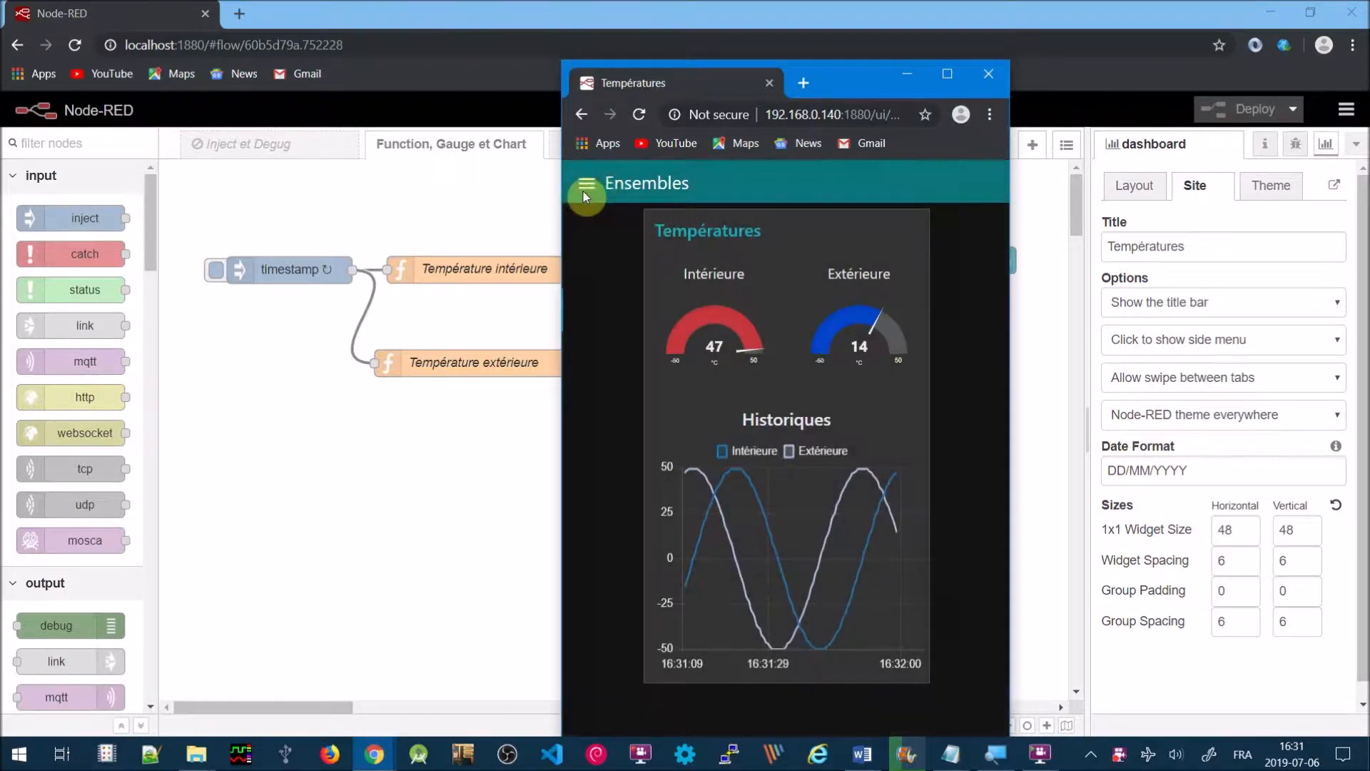
click(1336, 341)
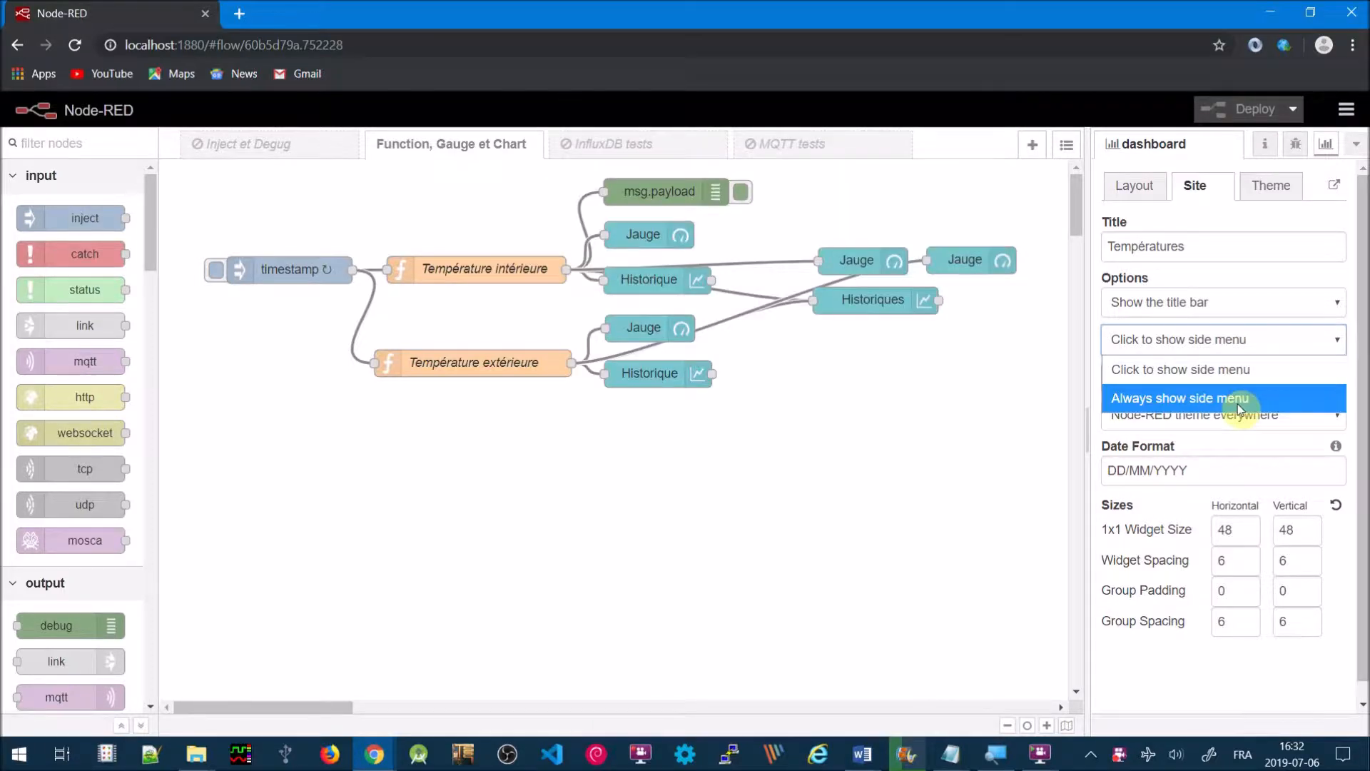
Step: Swipe between the dashboard pages from Ensembles to Extérieure, and choose Extérieure in the side menu
key(alt+Tab)
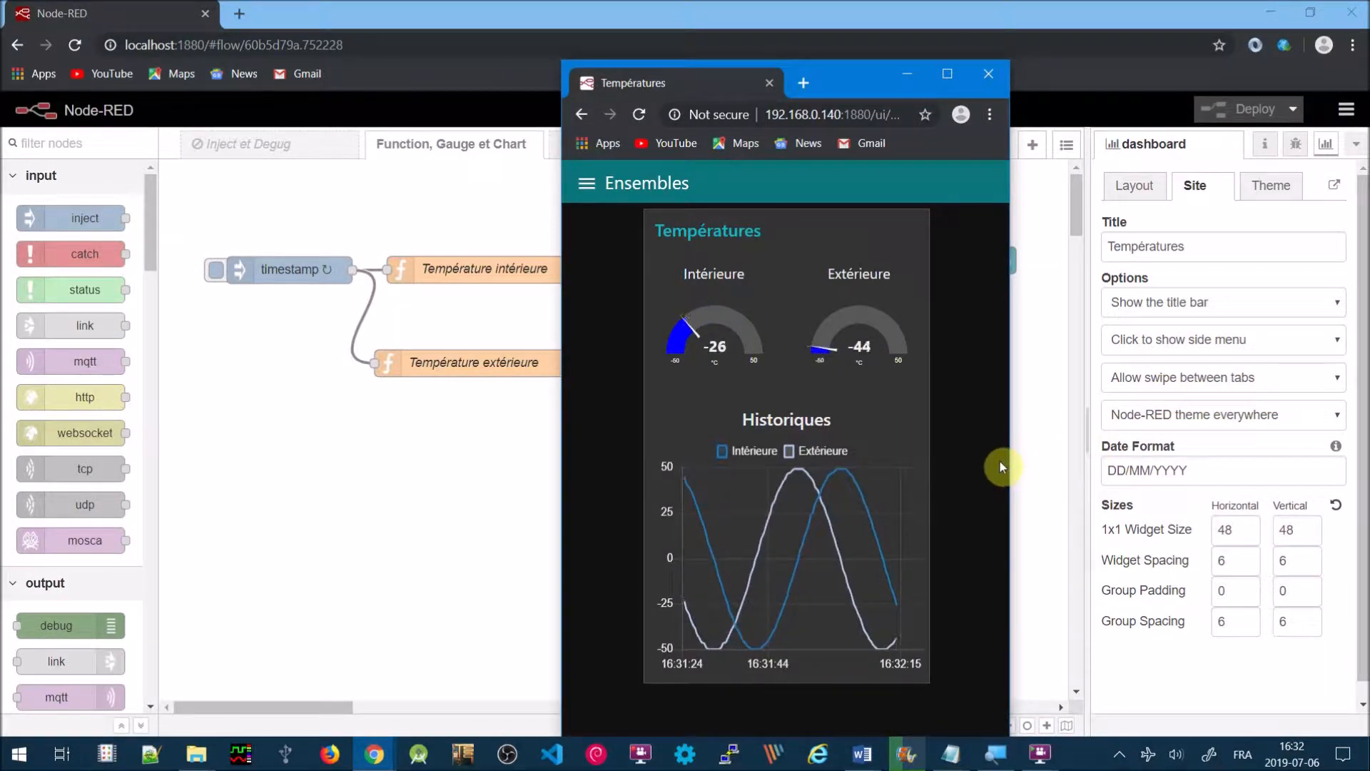
drag(564, 449, 714, 450)
drag(620, 450, 756, 450)
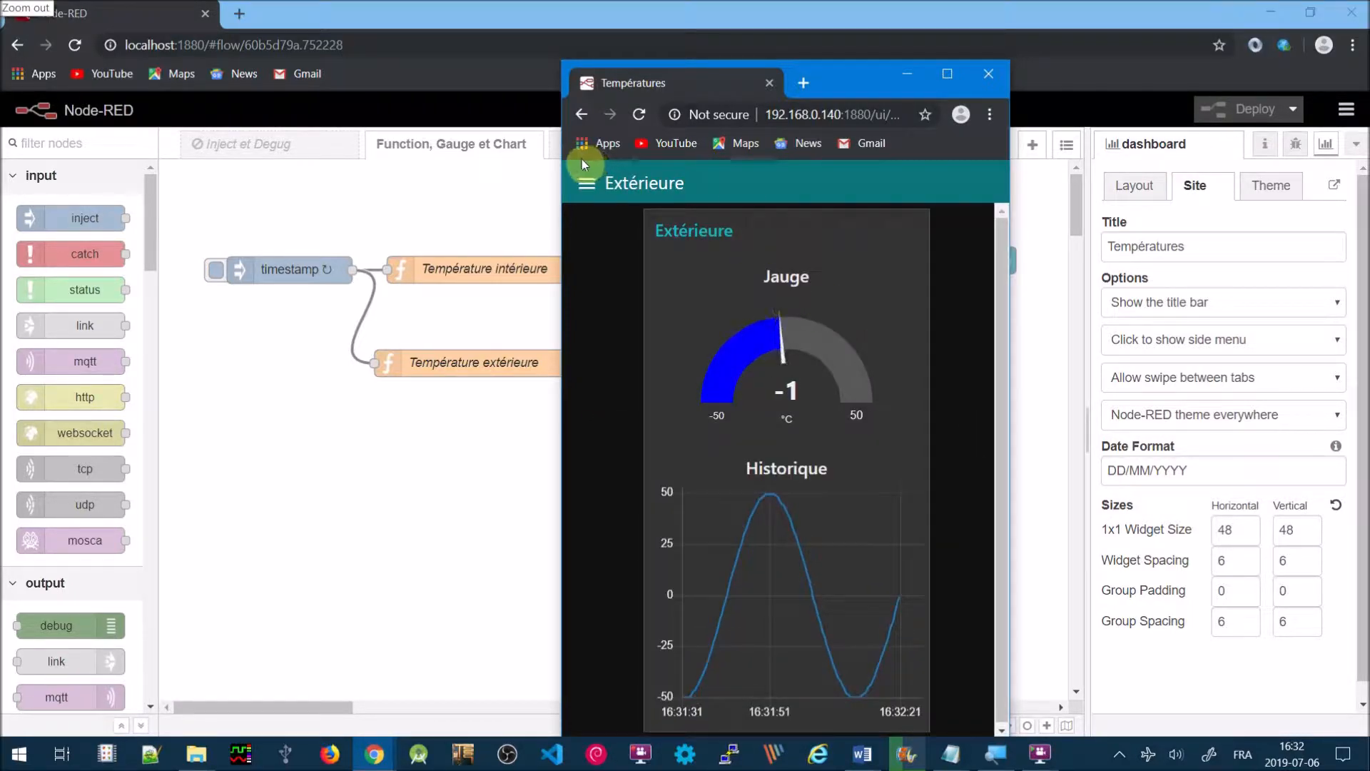
click(587, 183)
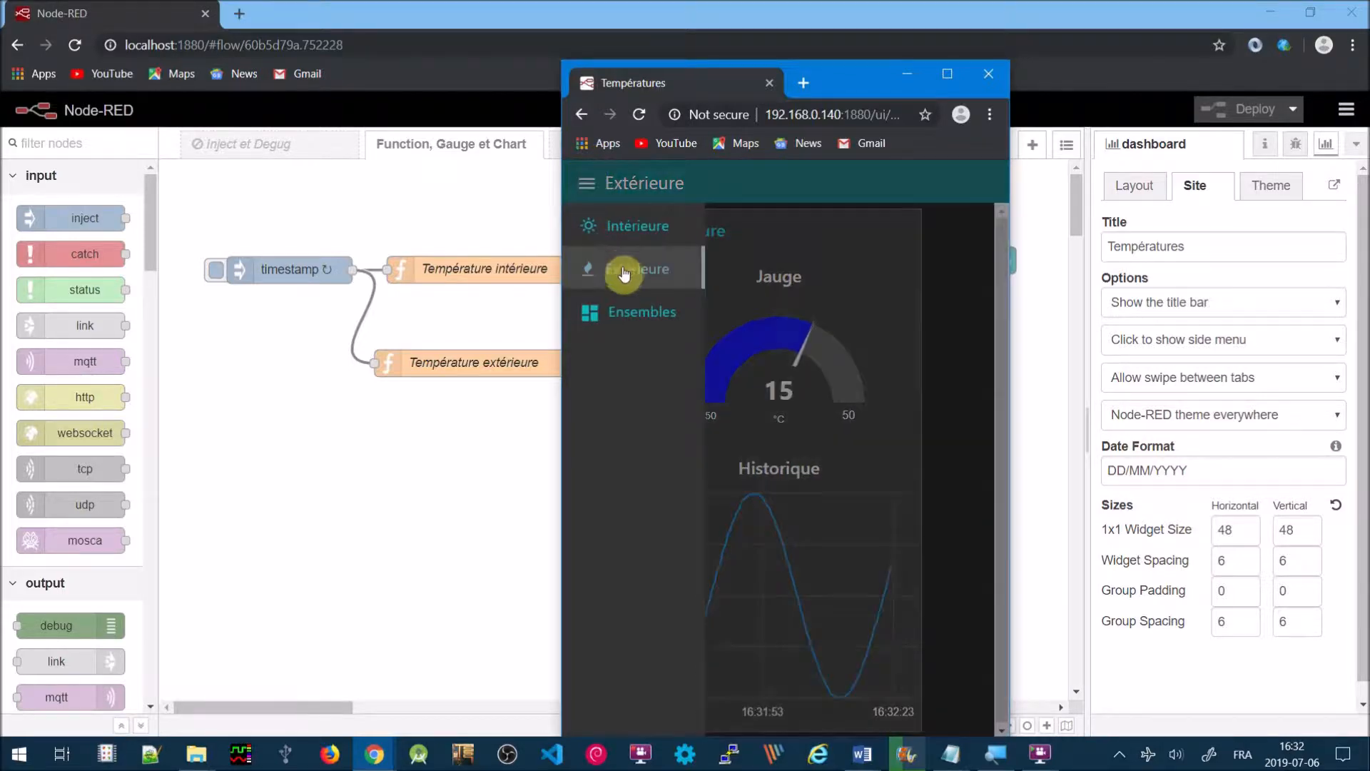
click(625, 279)
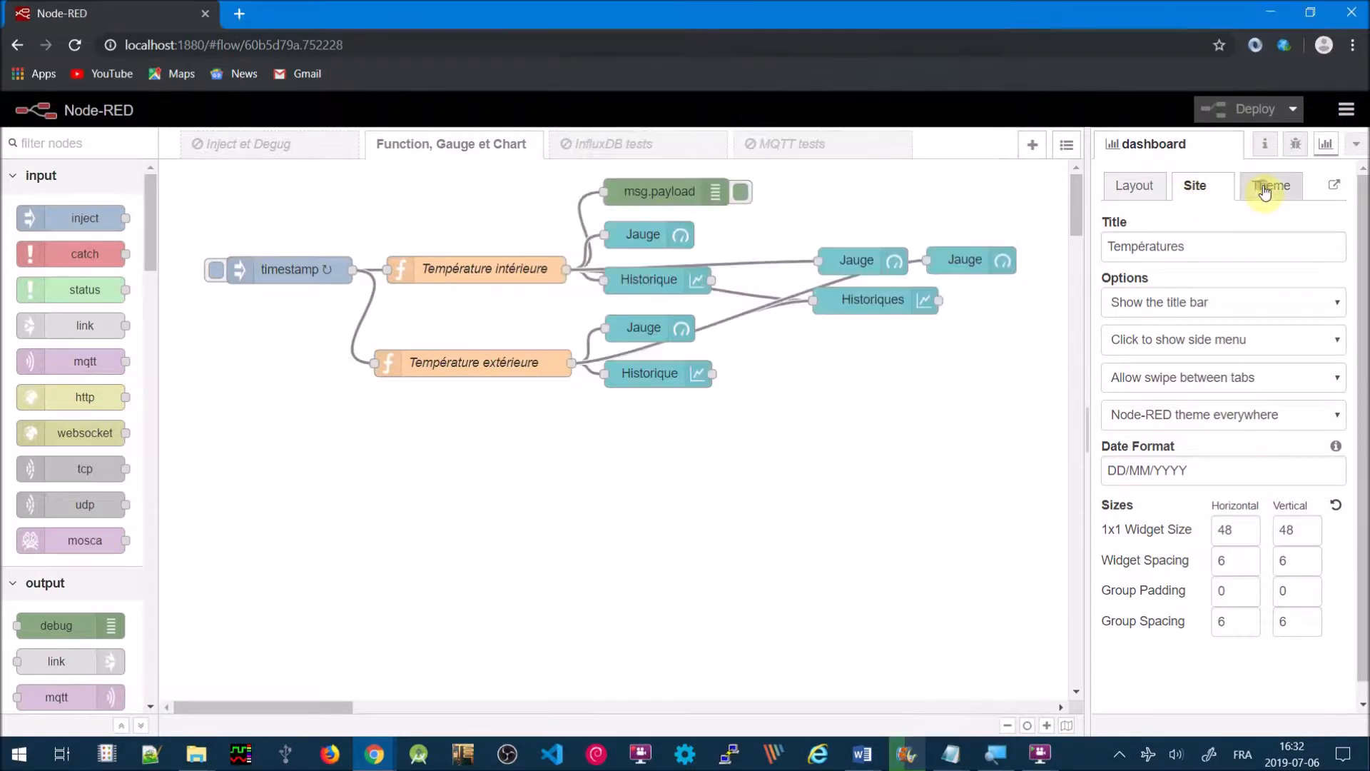
Step: Set the dashboard theme style to Light (default) and deploy the change
click(1270, 185)
click(1337, 251)
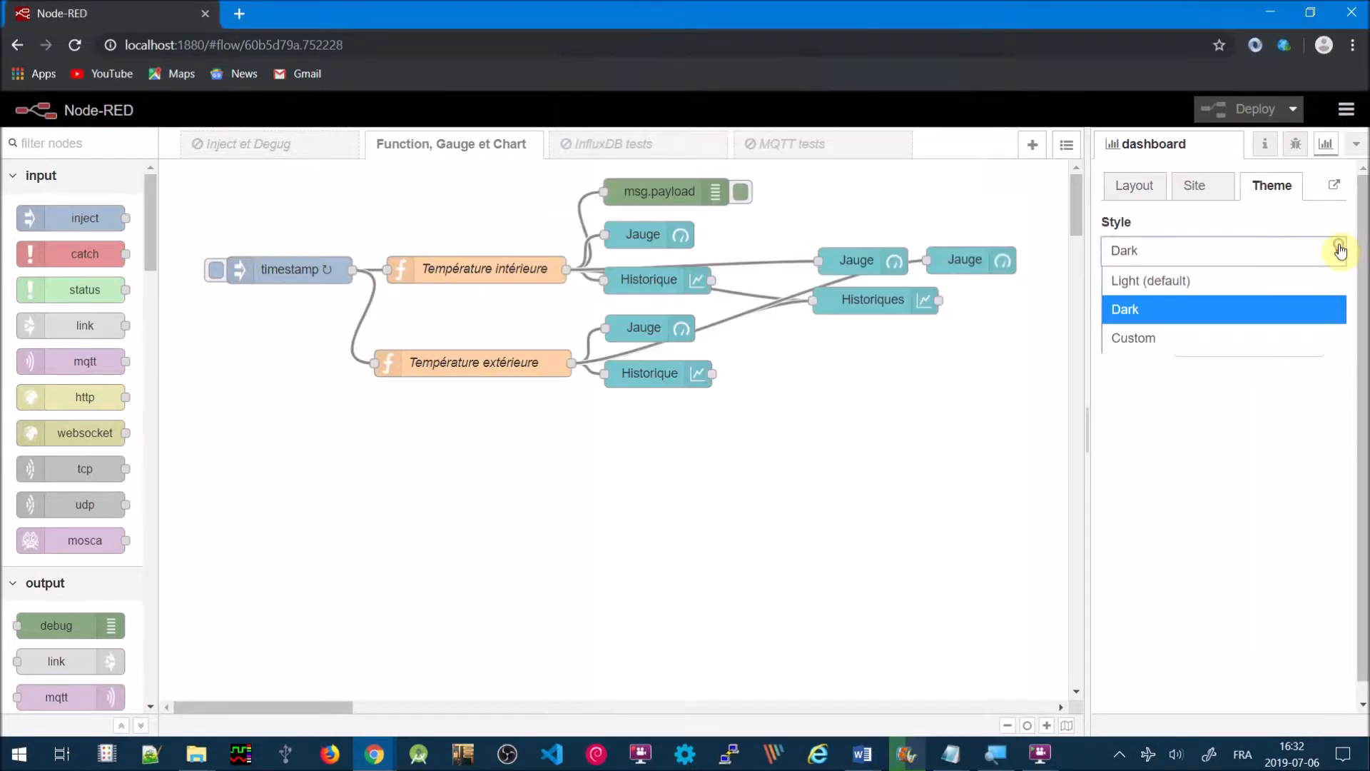
click(1158, 283)
click(1246, 108)
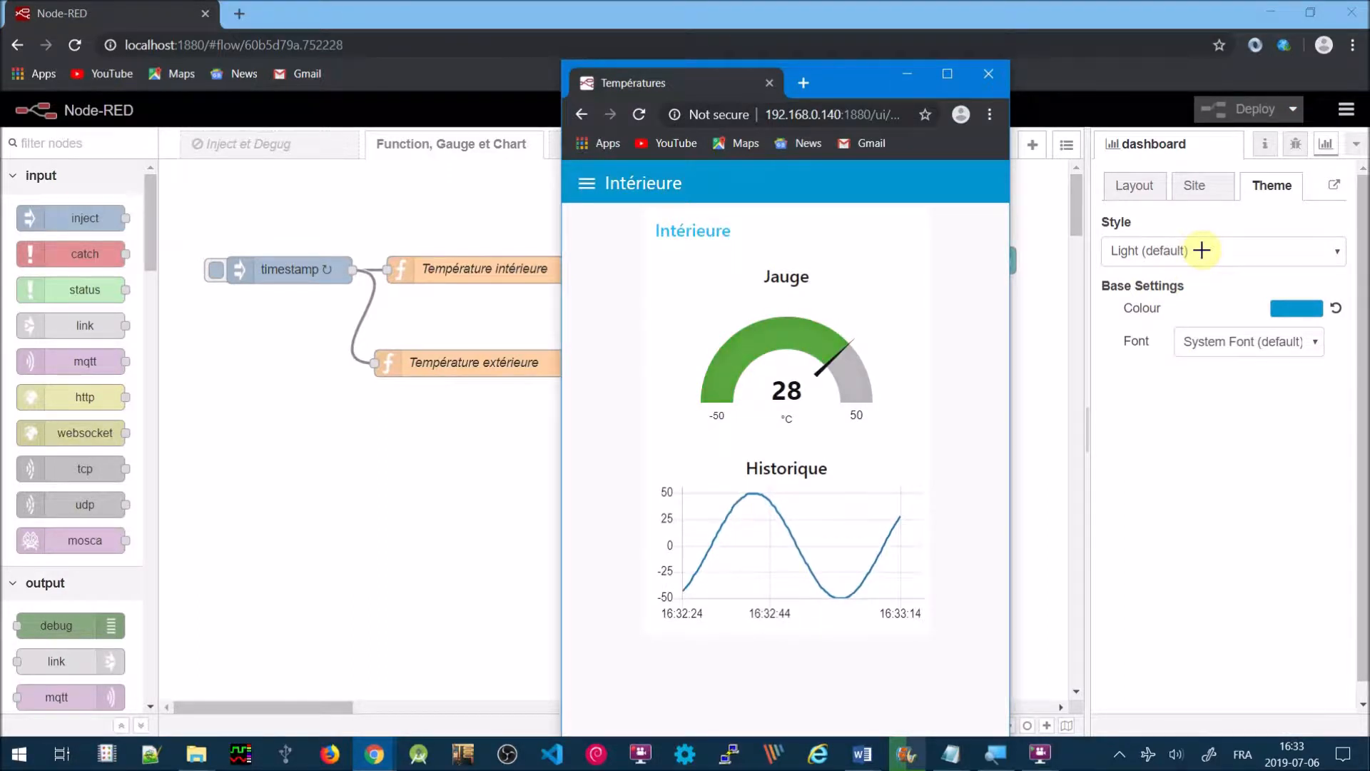
Step: Compare the dashboard layout's tabs with the side menu entries, and view the Intérieure tab's properties without changing them
click(1135, 185)
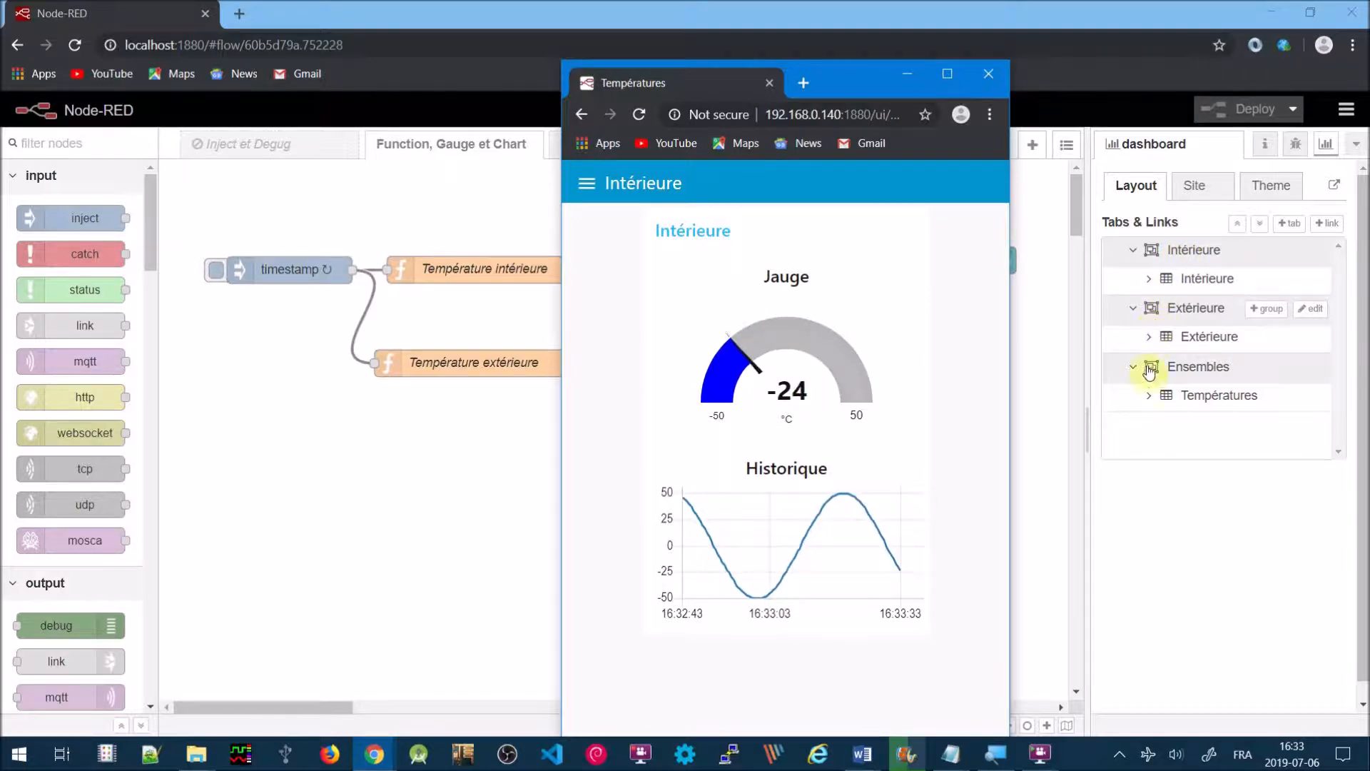
click(587, 185)
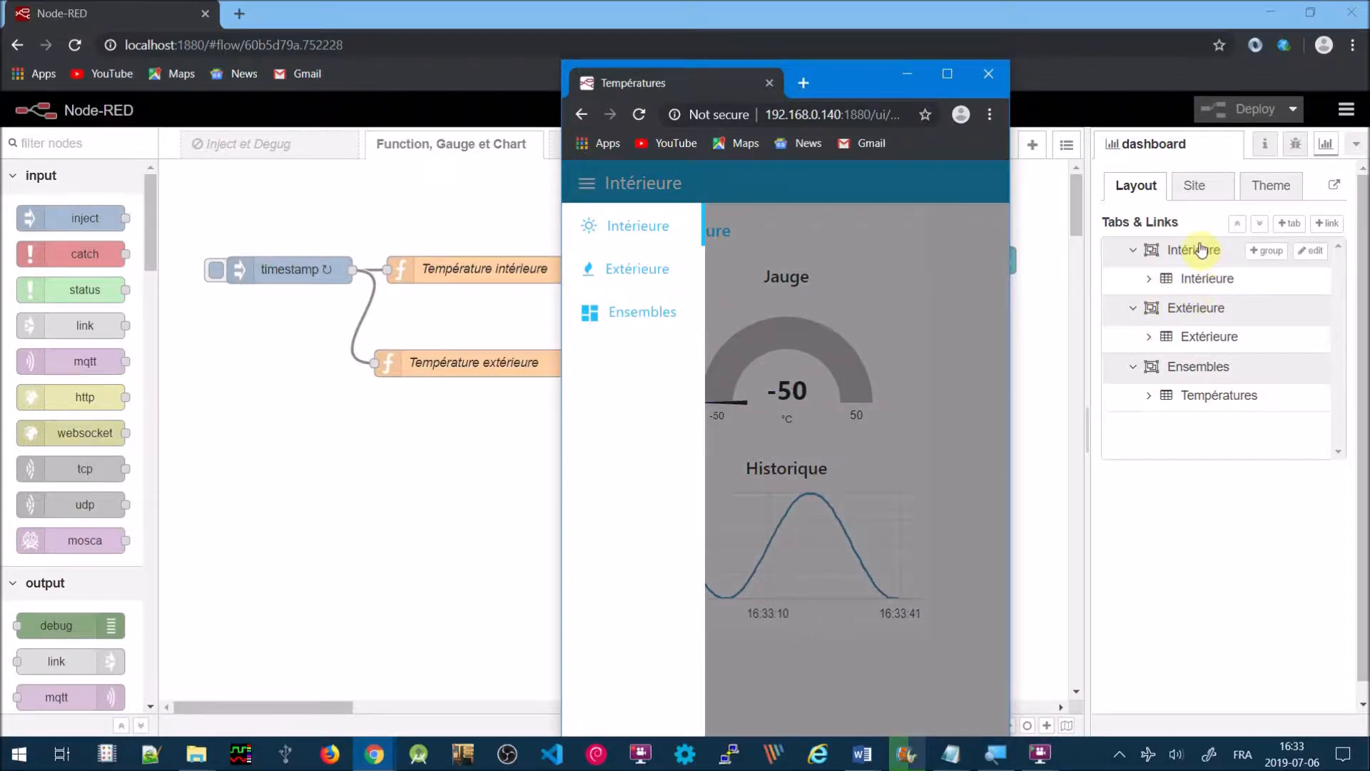
click(1304, 250)
click(1308, 250)
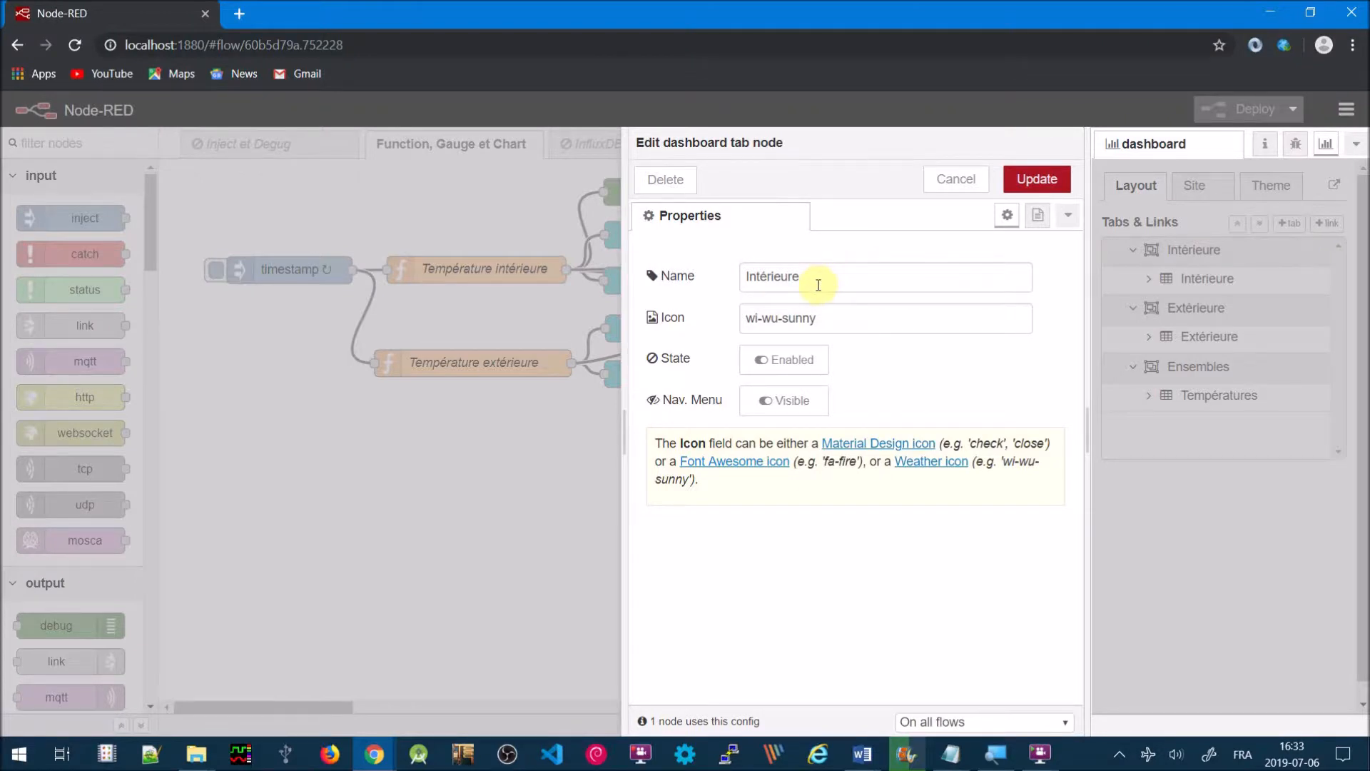
click(962, 183)
Step: View the properties of the Intérieure group in the dashboard layout and leave without changing them
mouse_move(1242, 287)
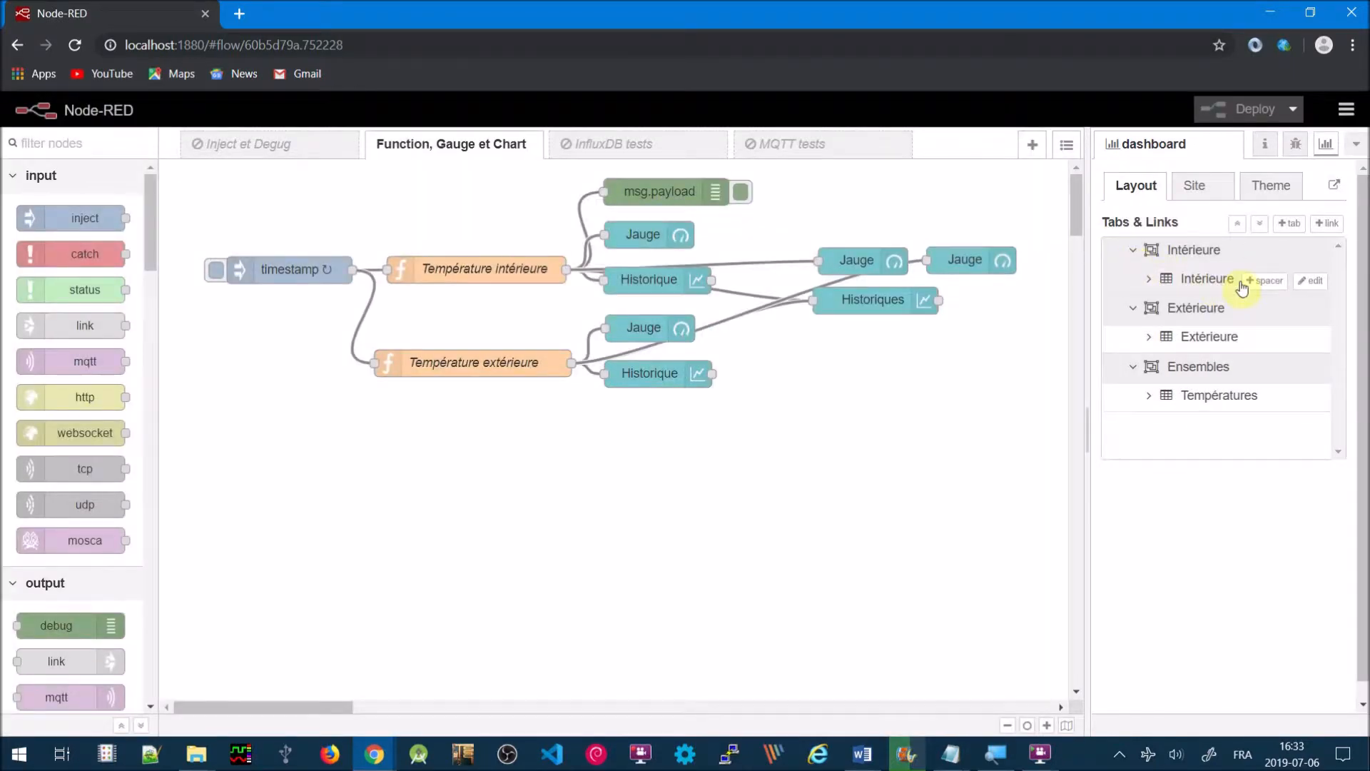
click(1314, 282)
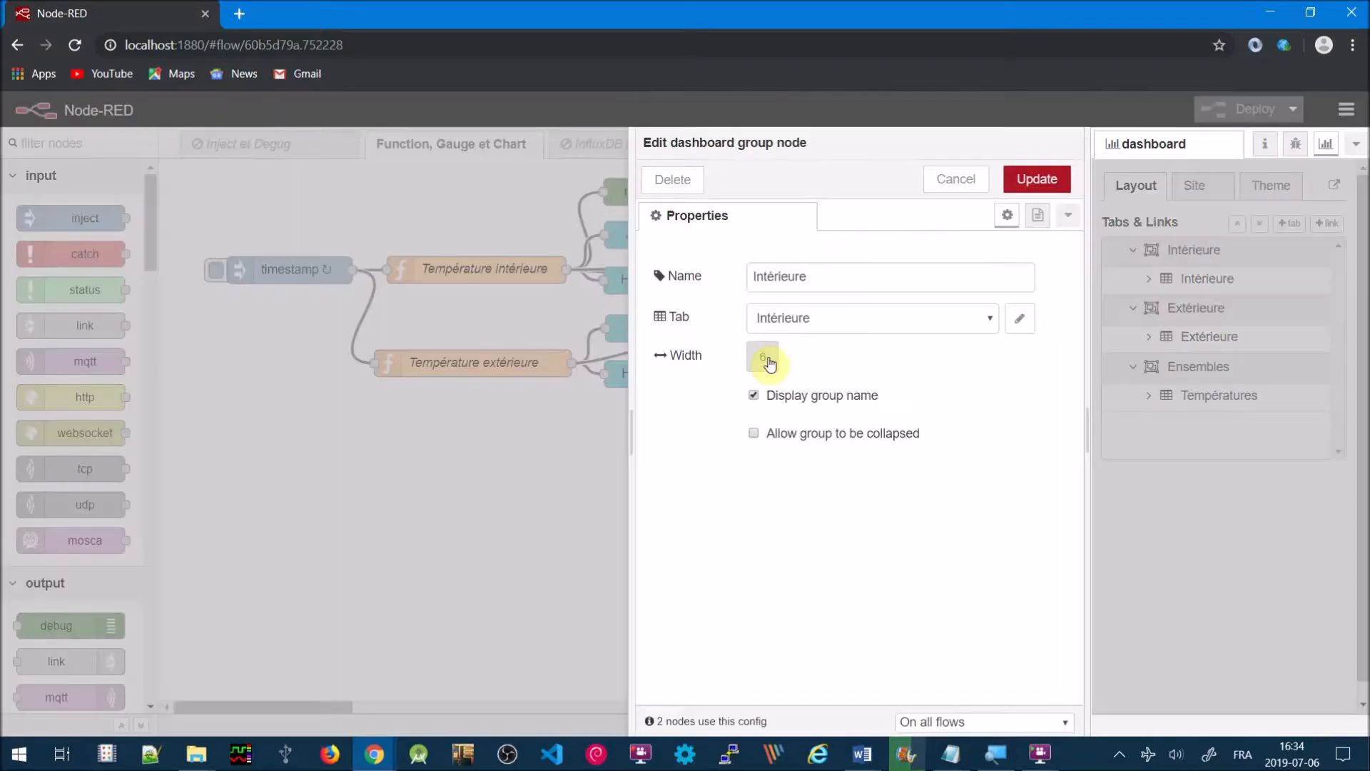
click(950, 184)
Step: Expand the Intérieure group in the layout and compare its widgets with the Intérieure dashboard page
click(1148, 280)
key(alt+Tab)
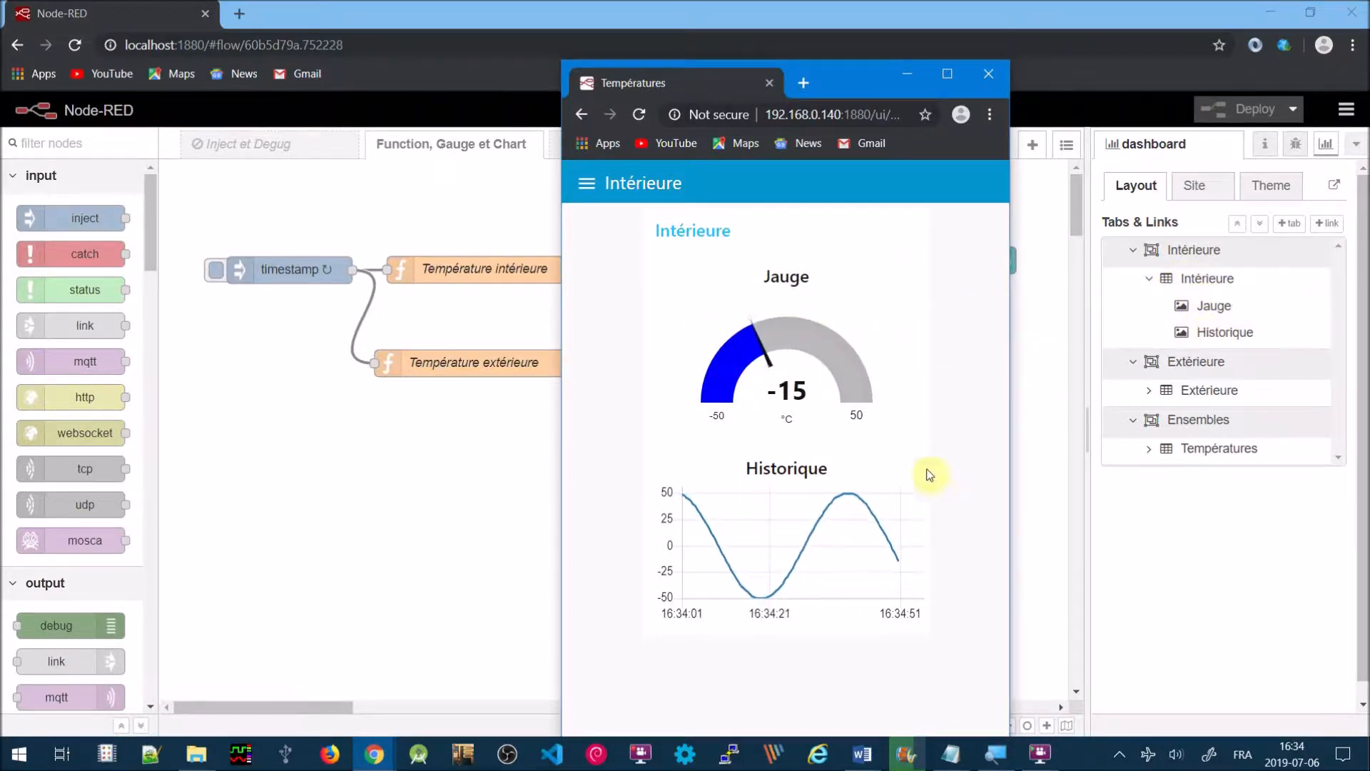
mouse_move(827, 527)
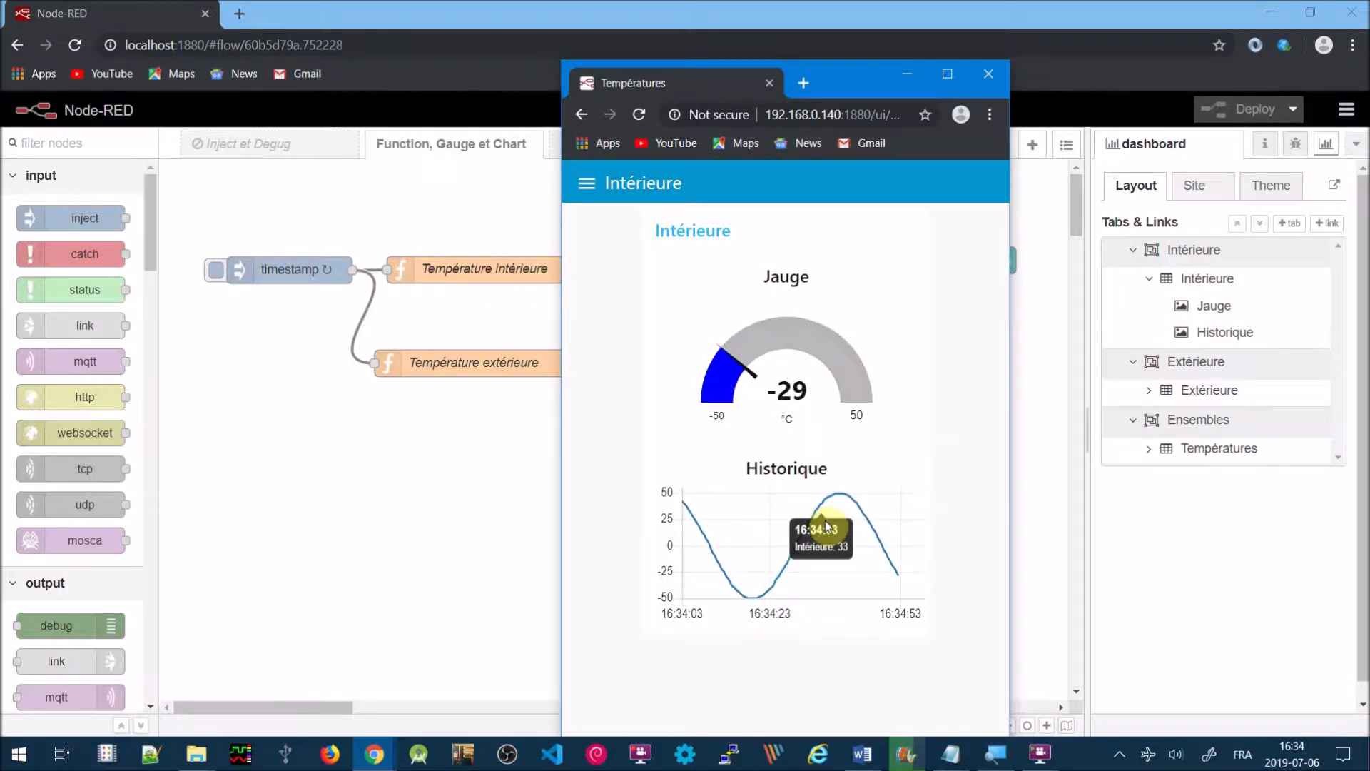
Step: Show the Extérieure dashboard page and compare its gauge and chart with the Extérieure group in the layout
click(584, 184)
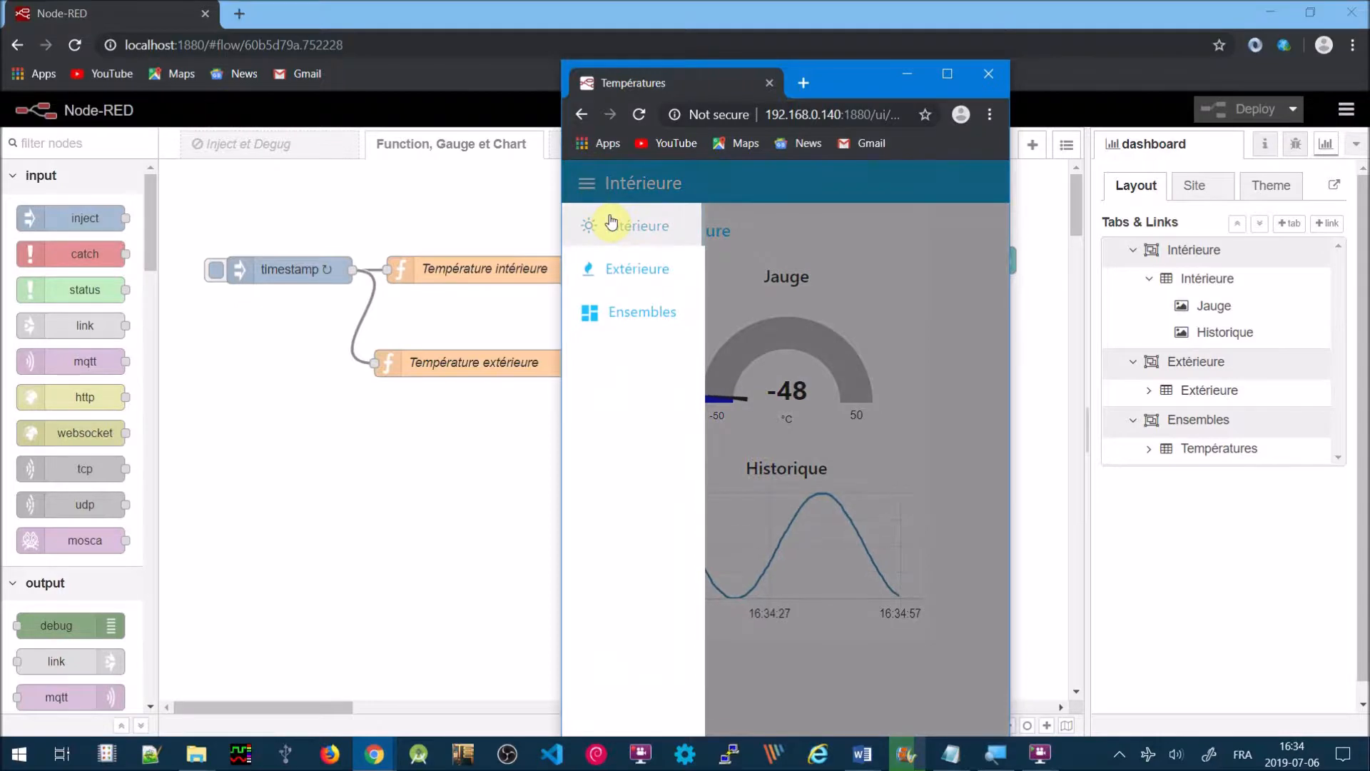
click(635, 286)
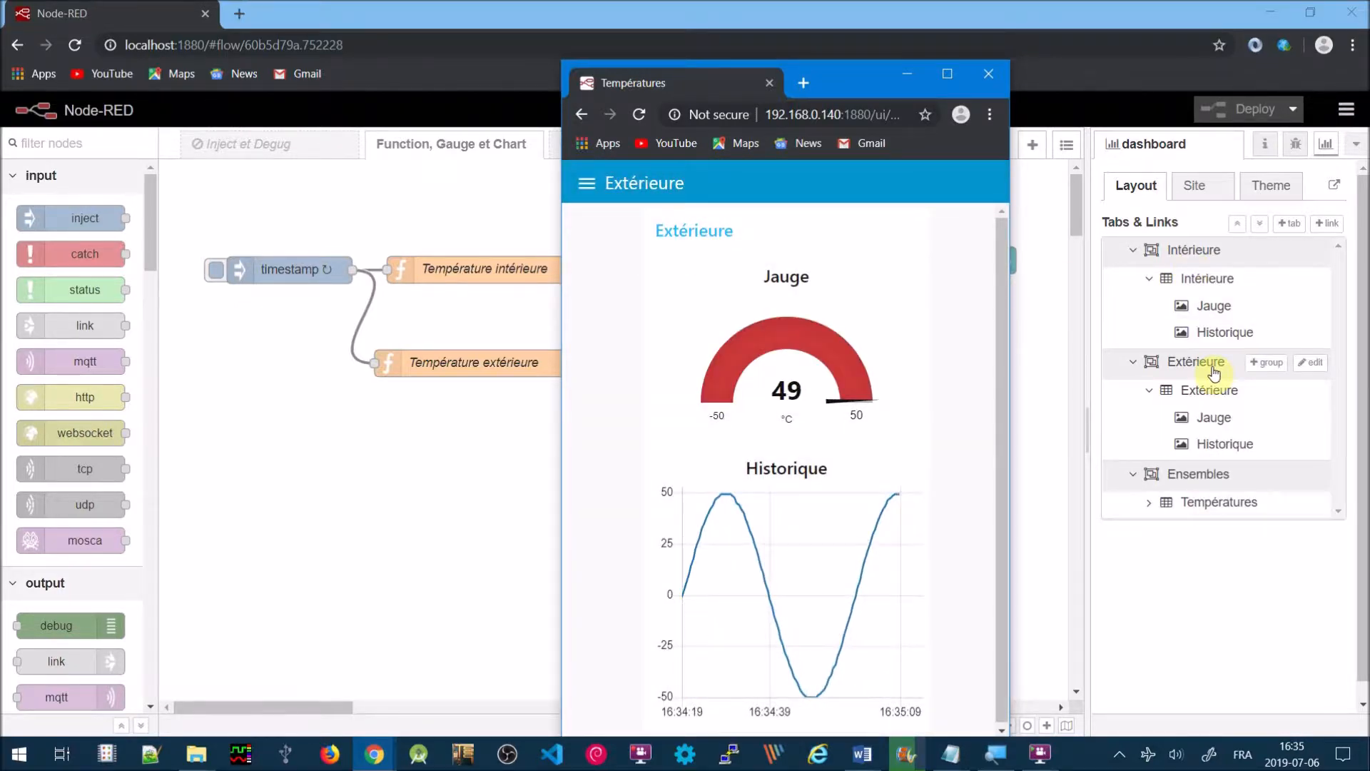
mouse_move(1235, 390)
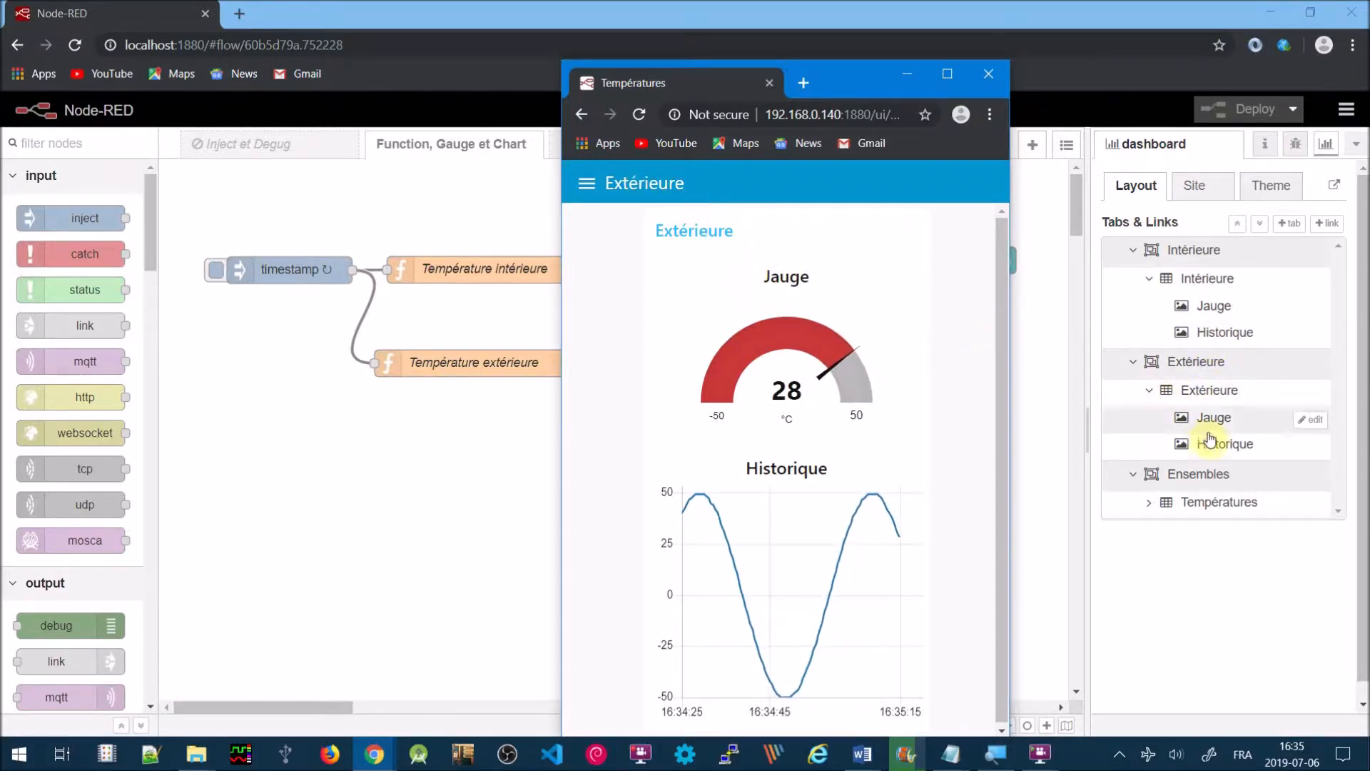
mouse_move(1283, 421)
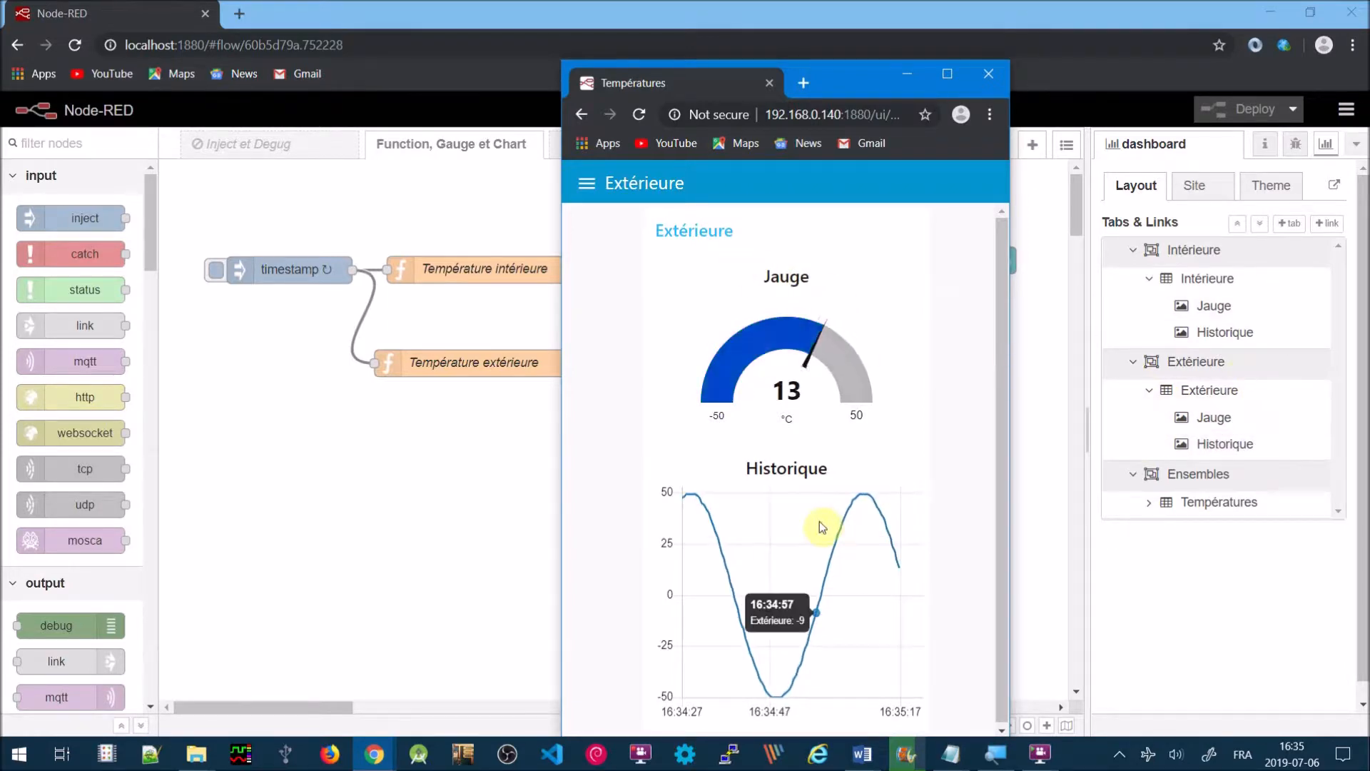
mouse_move(1184, 508)
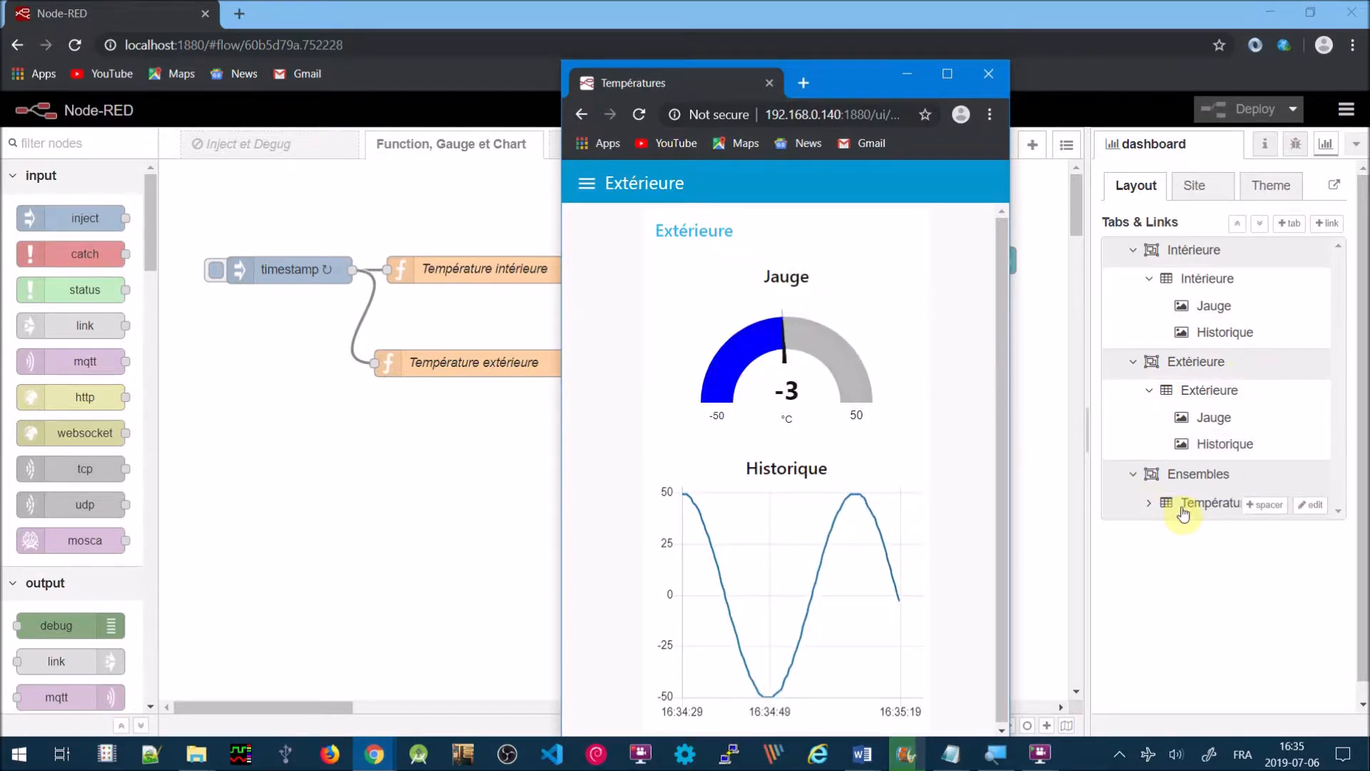
Step: Set the size of the Intérieure gauge in the Ensembles tab's Températures group to 6 x 3 and deploy
click(1150, 504)
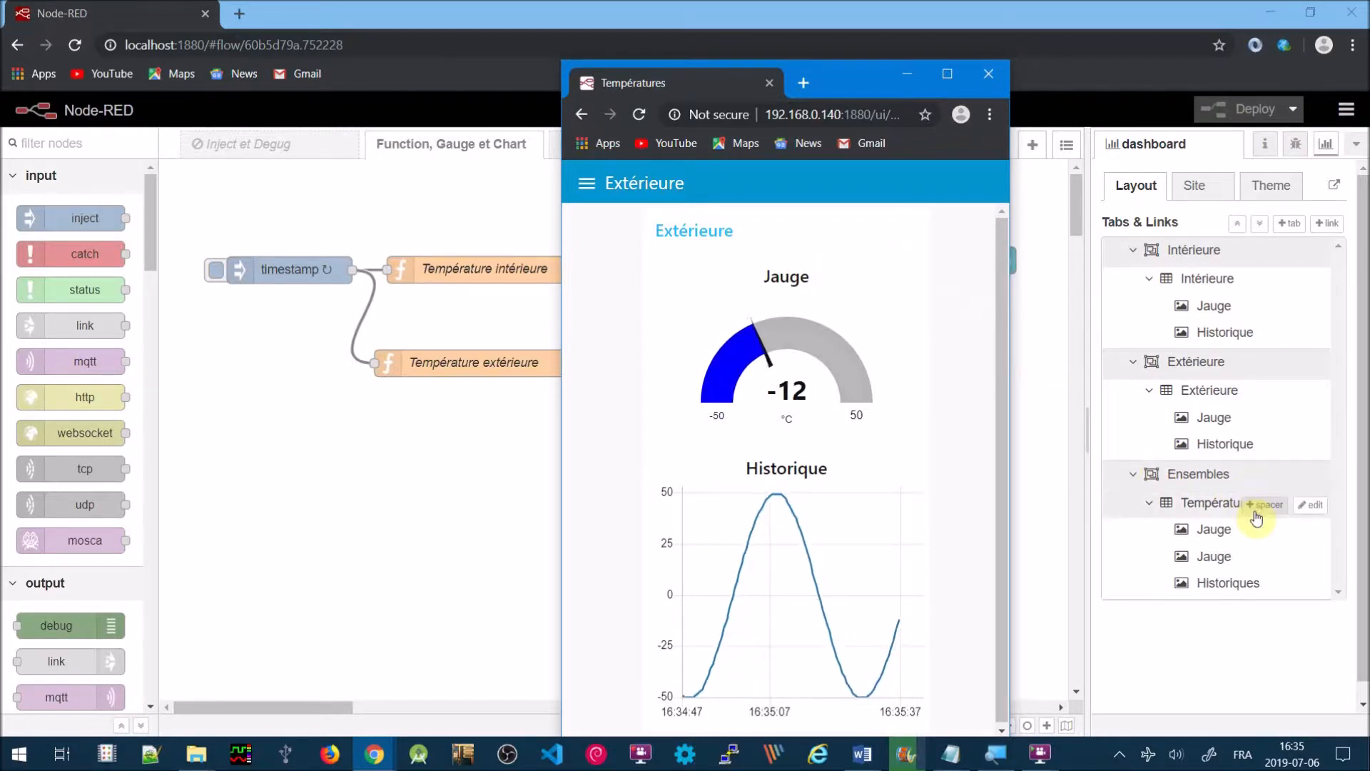
click(1309, 537)
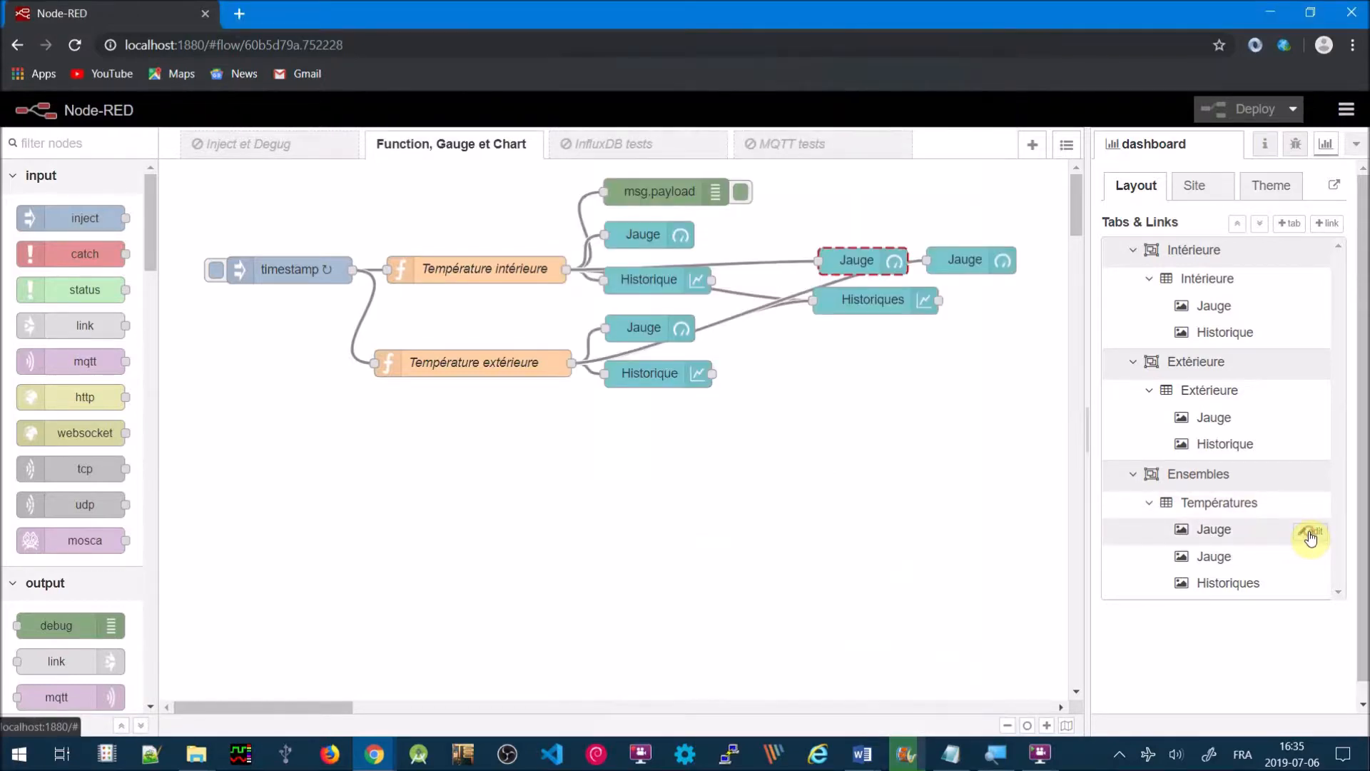
click(1311, 534)
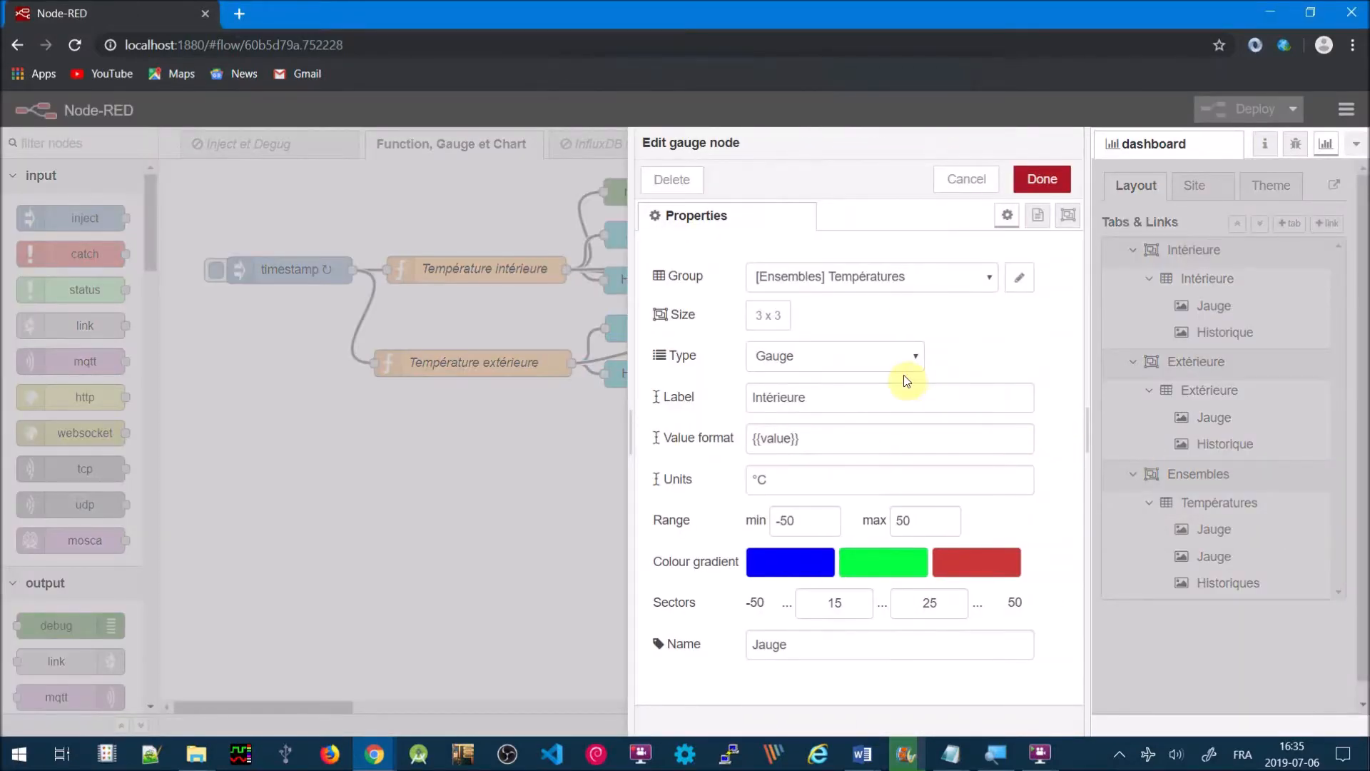
click(784, 319)
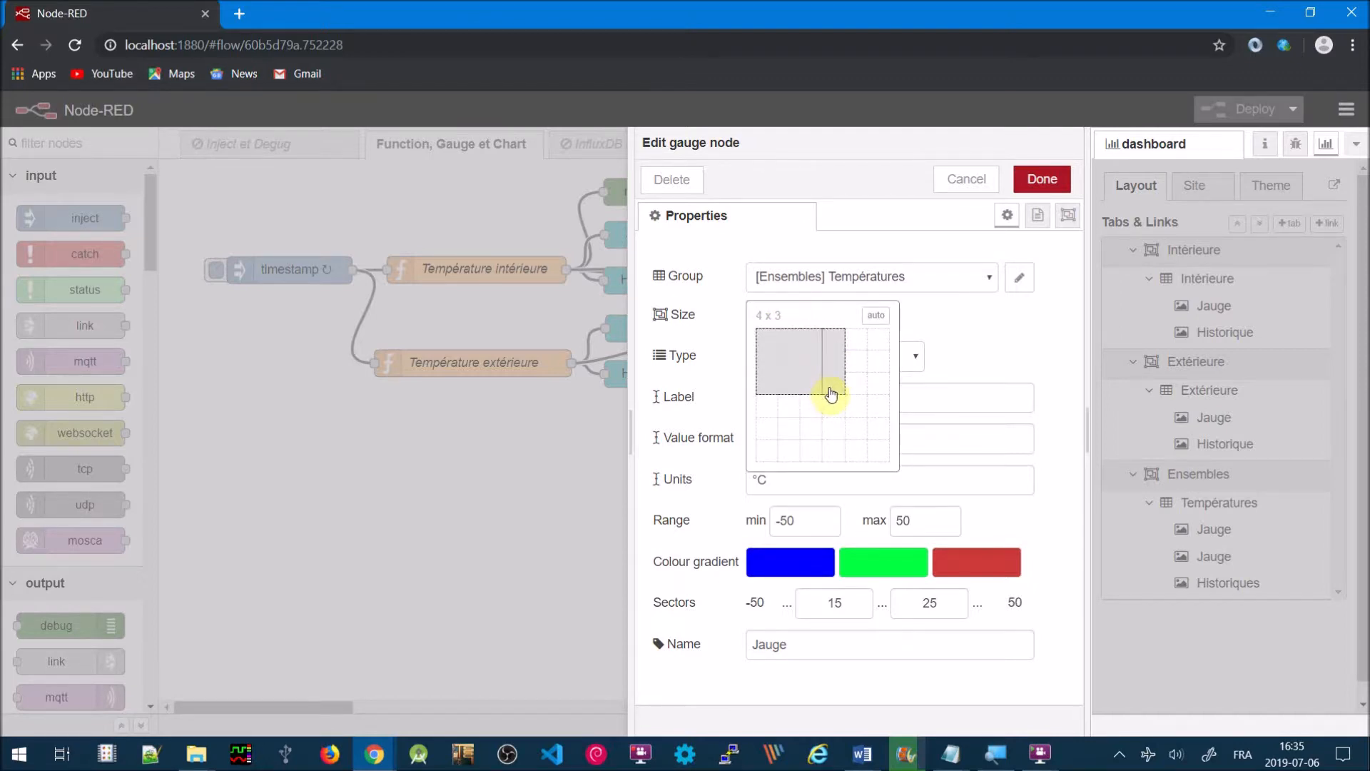
click(876, 393)
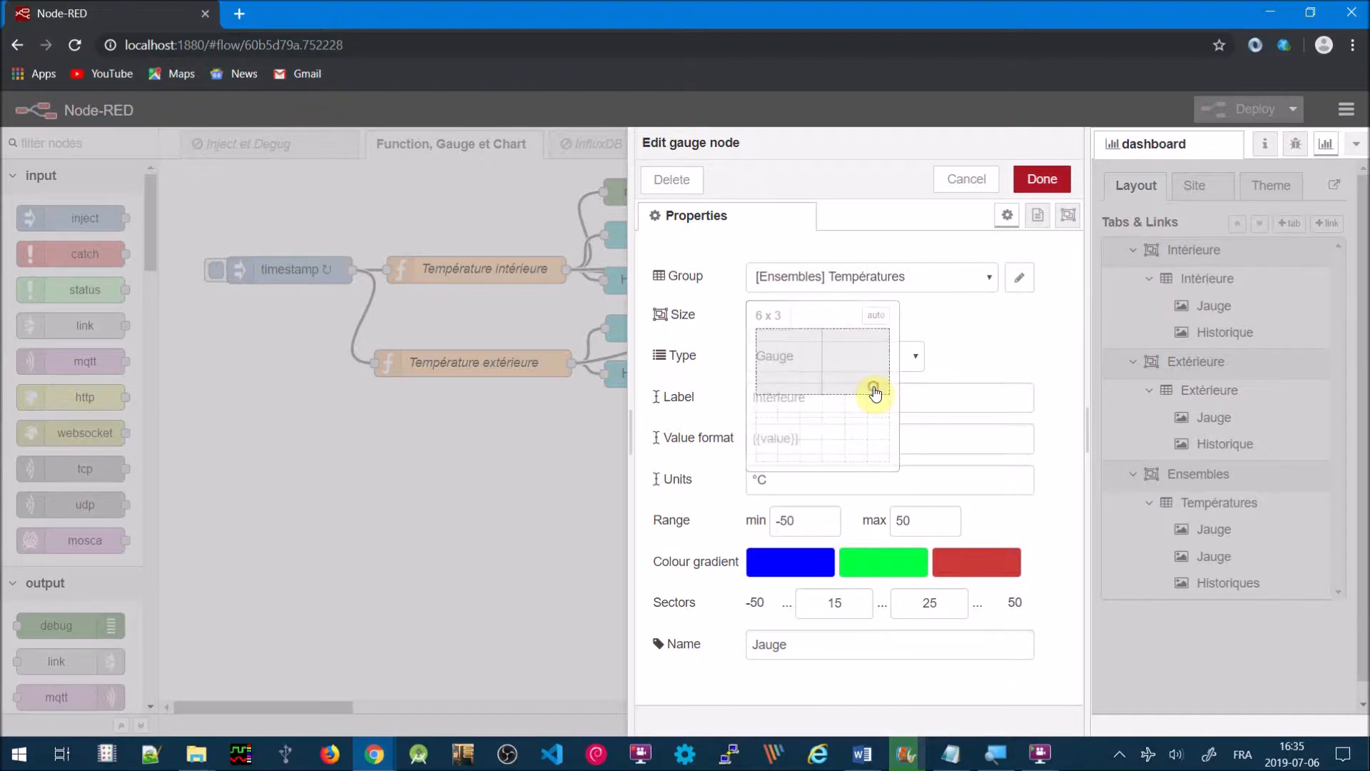
click(1053, 182)
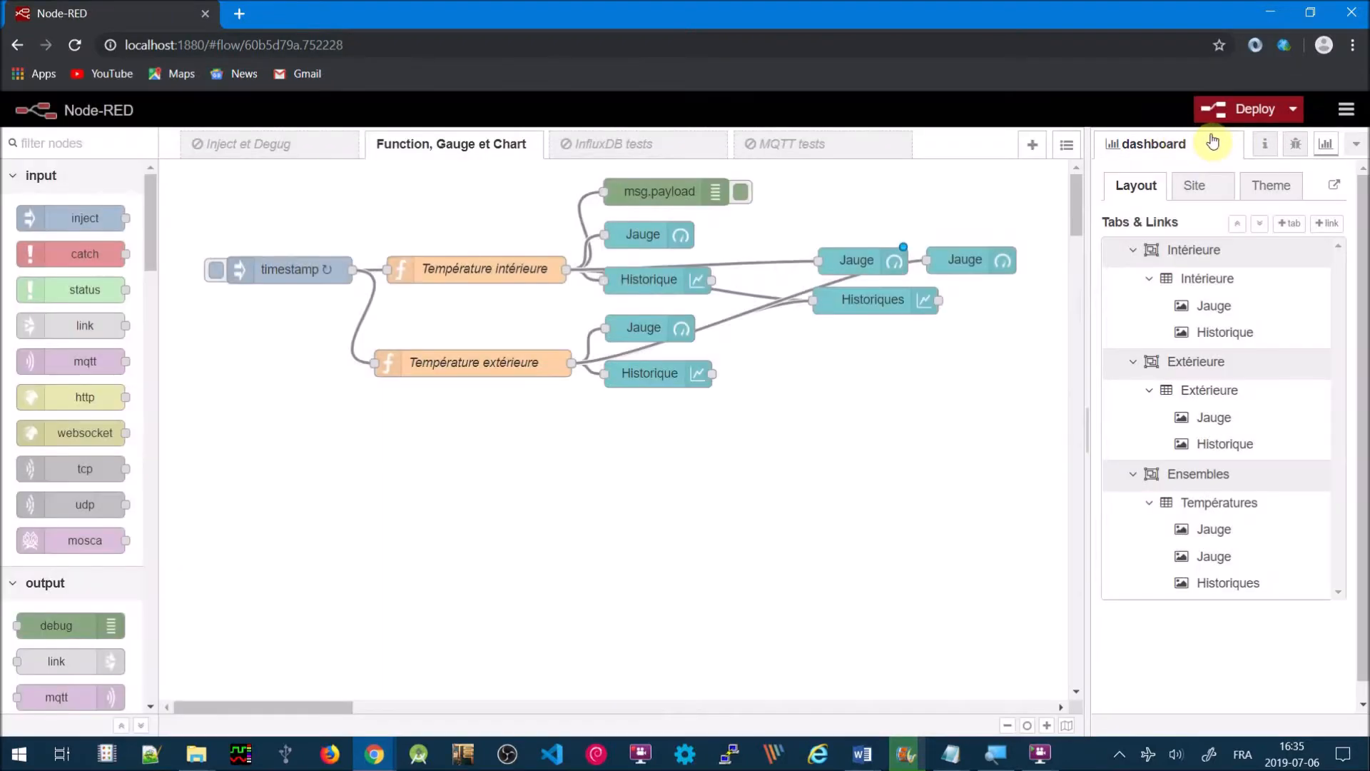
click(1217, 109)
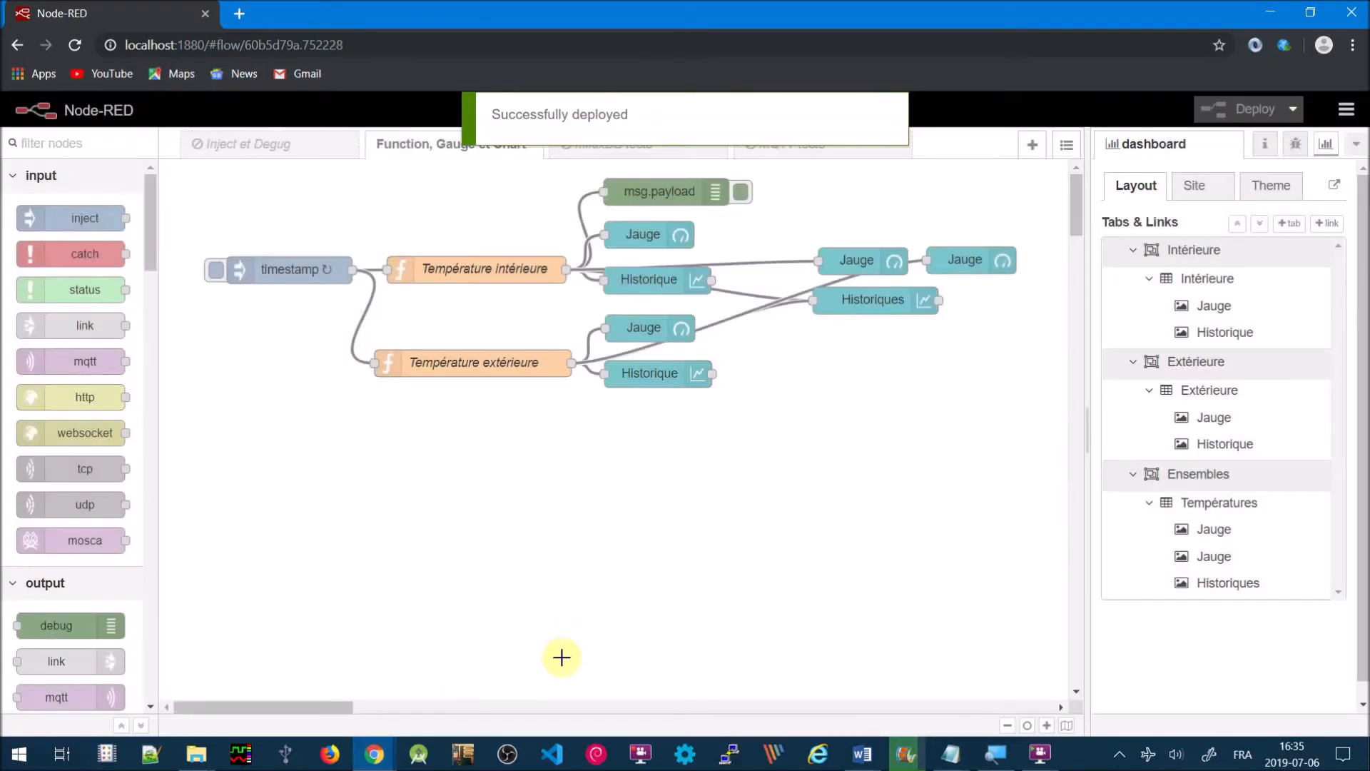
Step: Switch to the dashboard window and show the Ensembles page to check the gauge layout
click(374, 753)
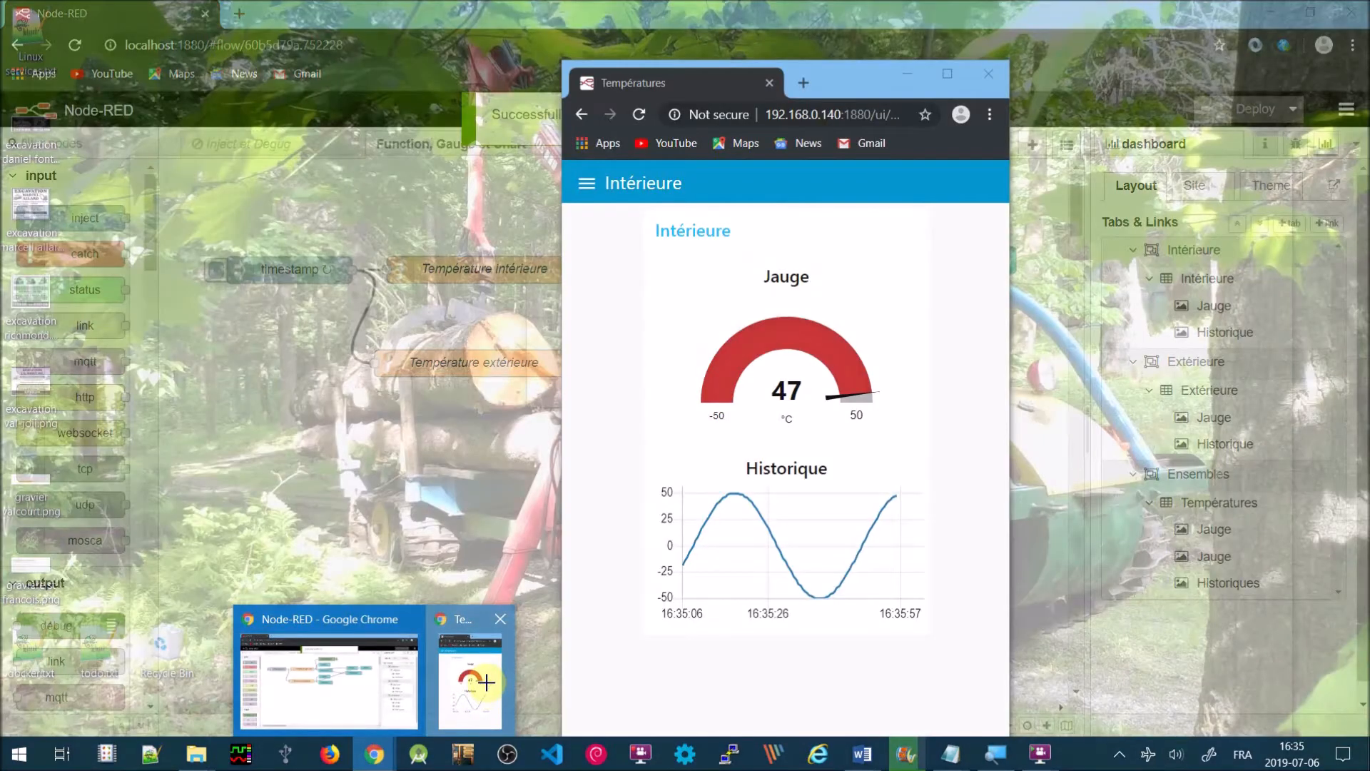
click(489, 689)
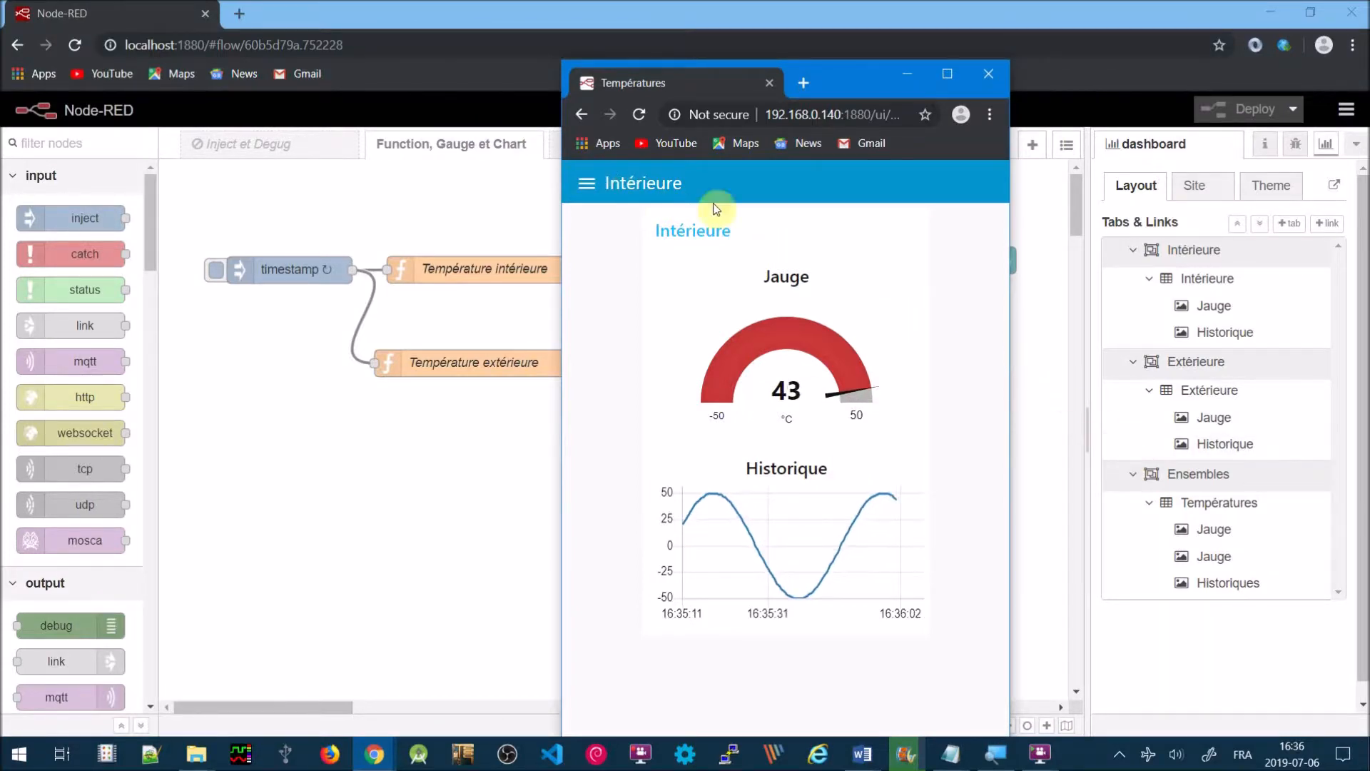
click(589, 184)
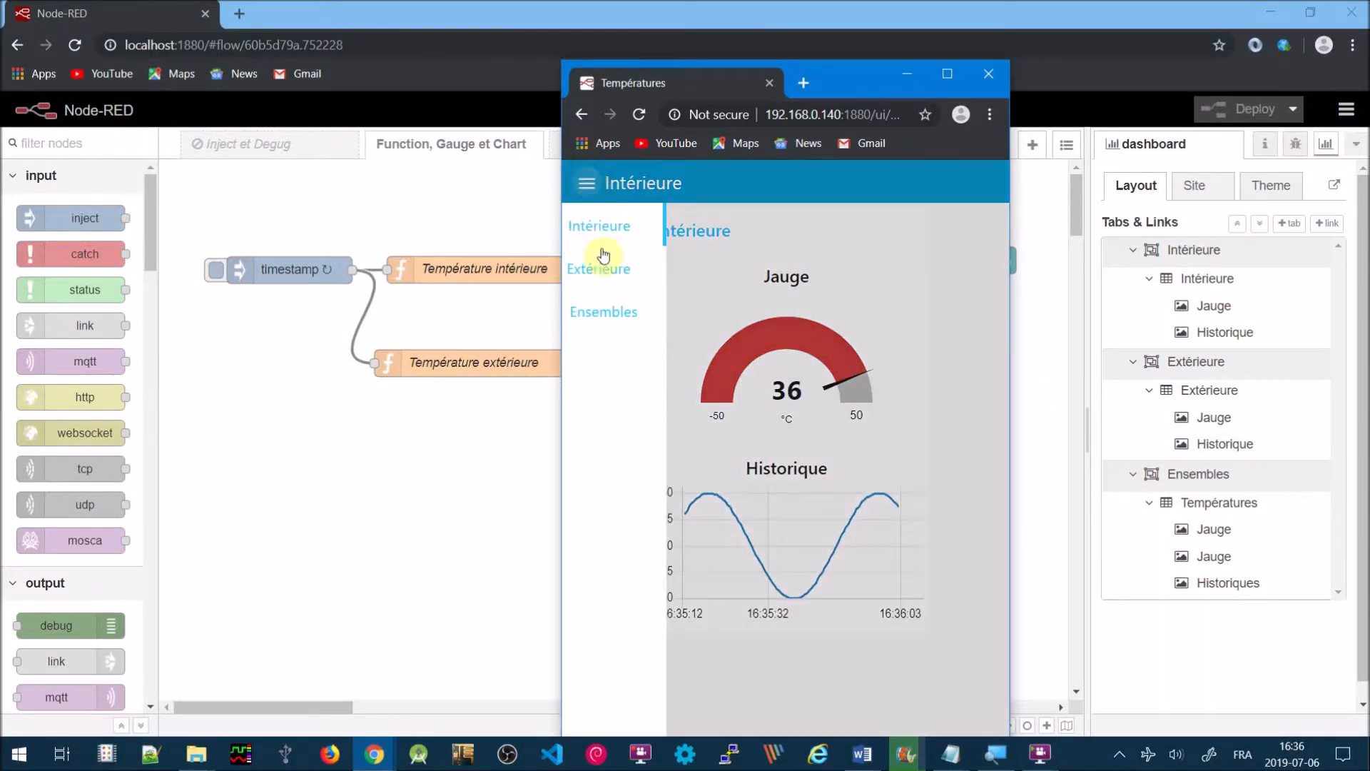
click(629, 328)
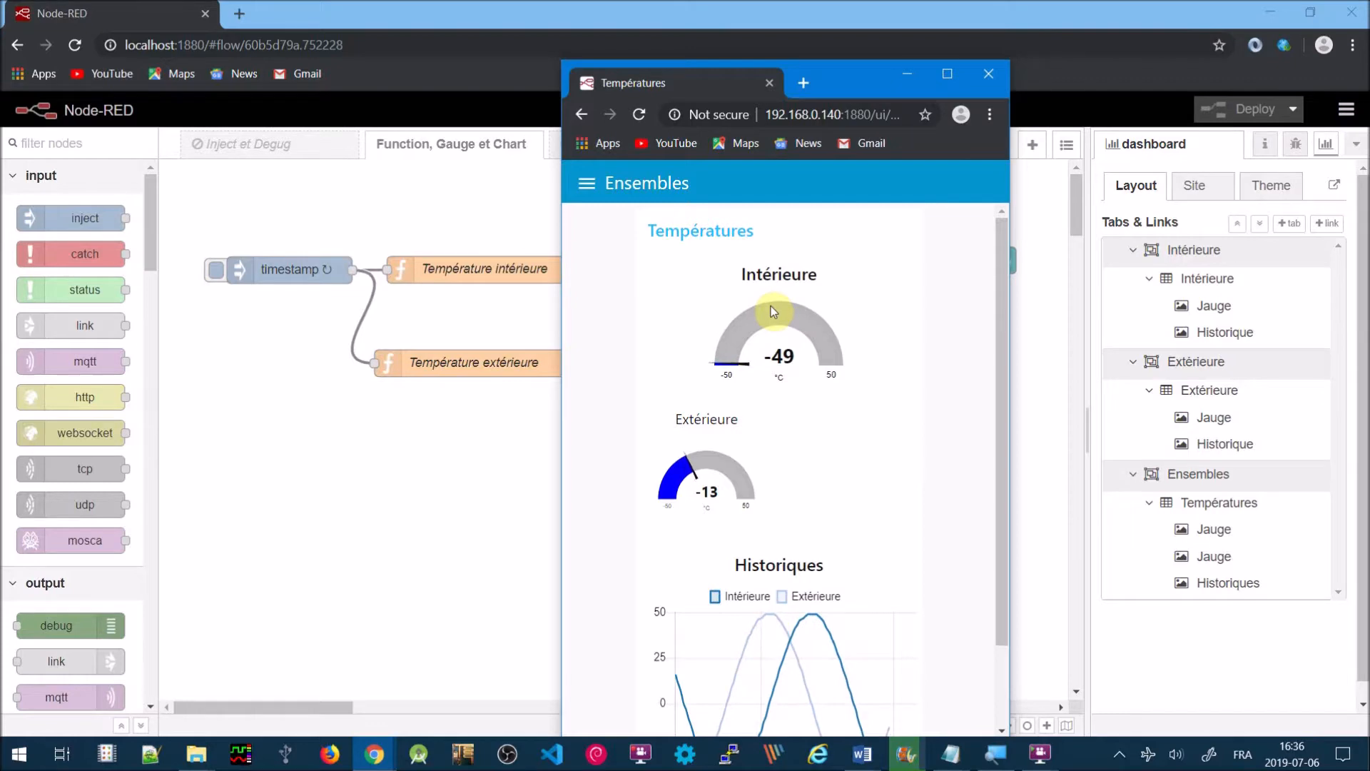
Step: Set the width of the Températures group in the Ensembles tab to 9 and deploy the change
click(1141, 525)
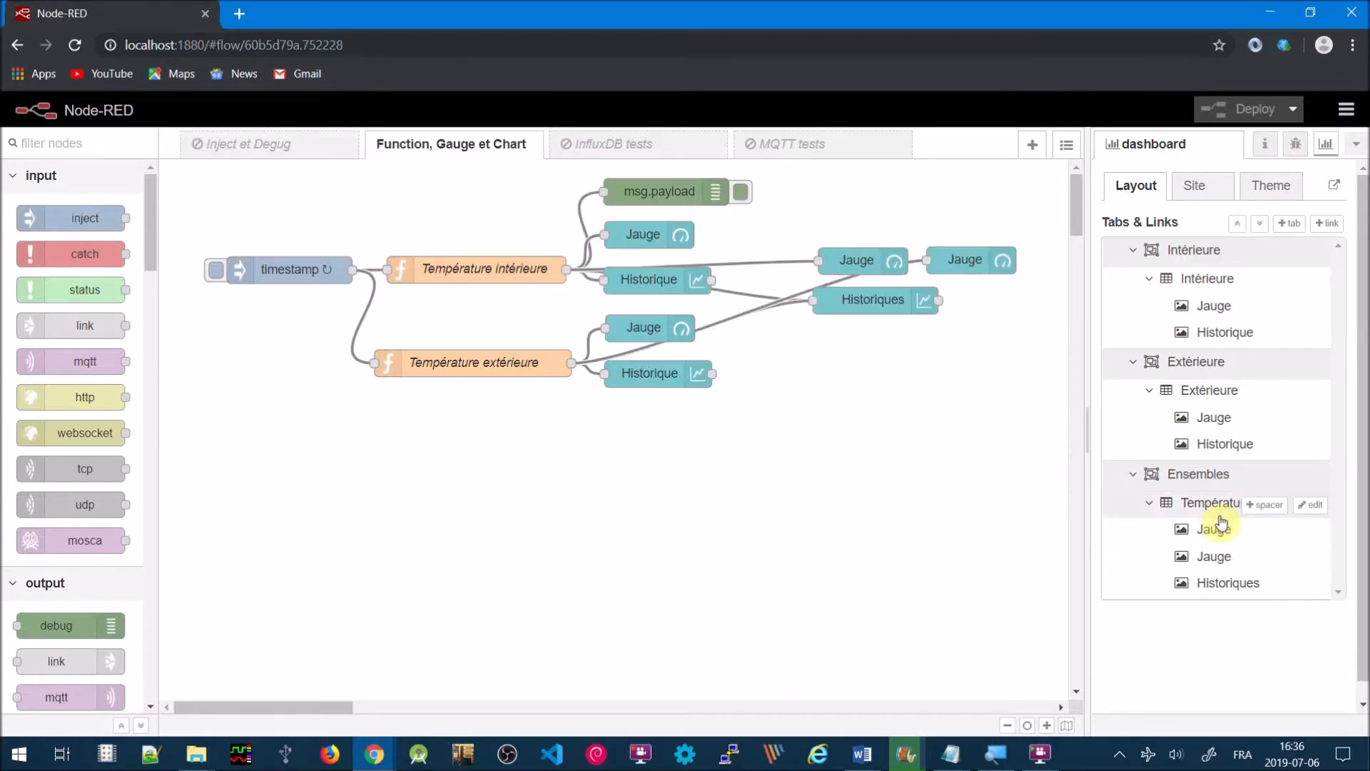
click(1306, 505)
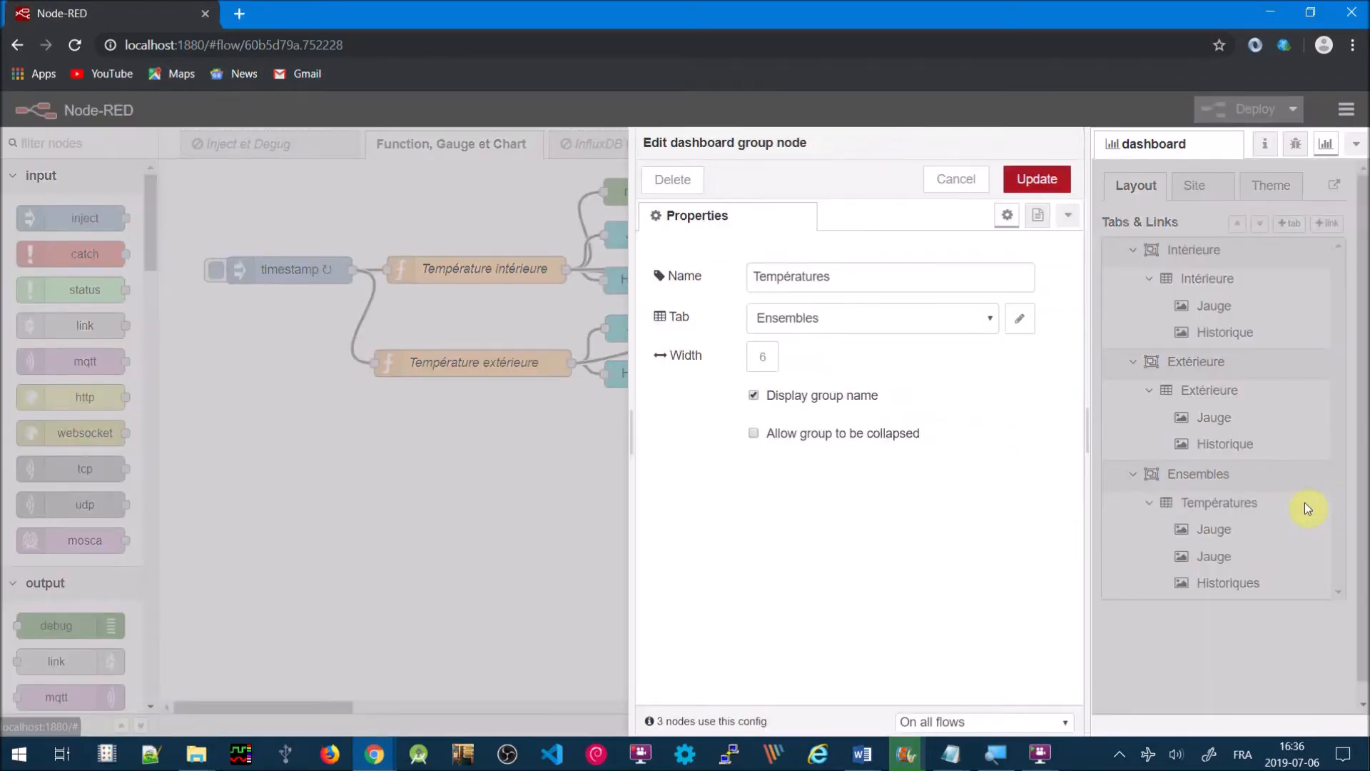
click(769, 361)
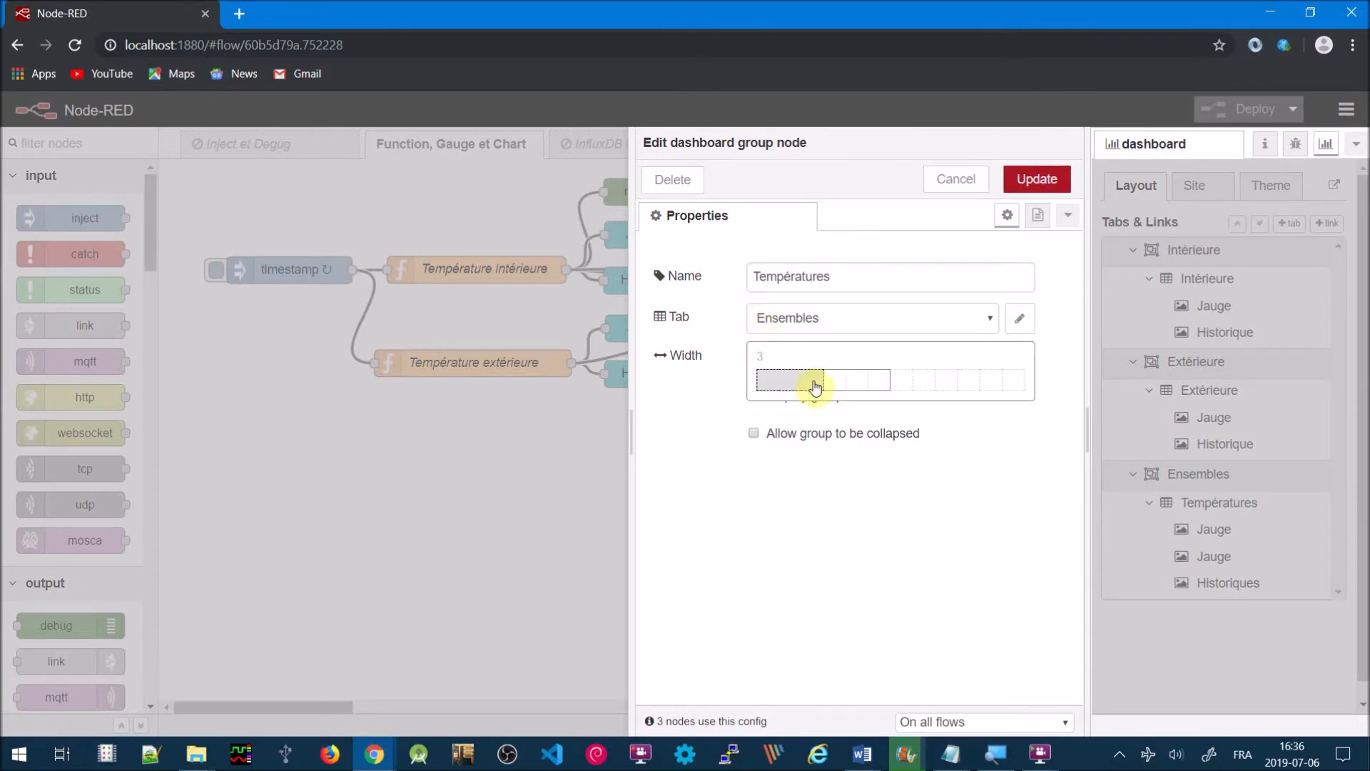
click(952, 388)
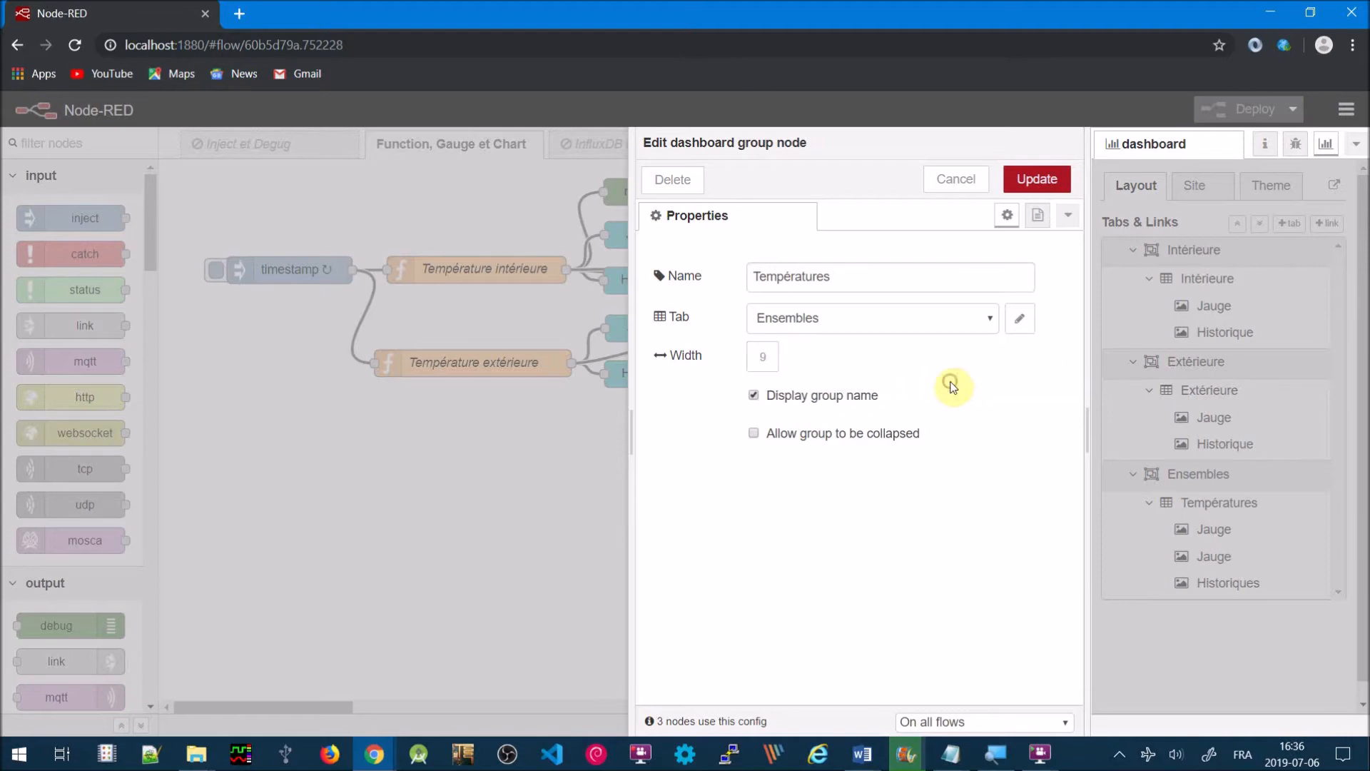
click(1028, 193)
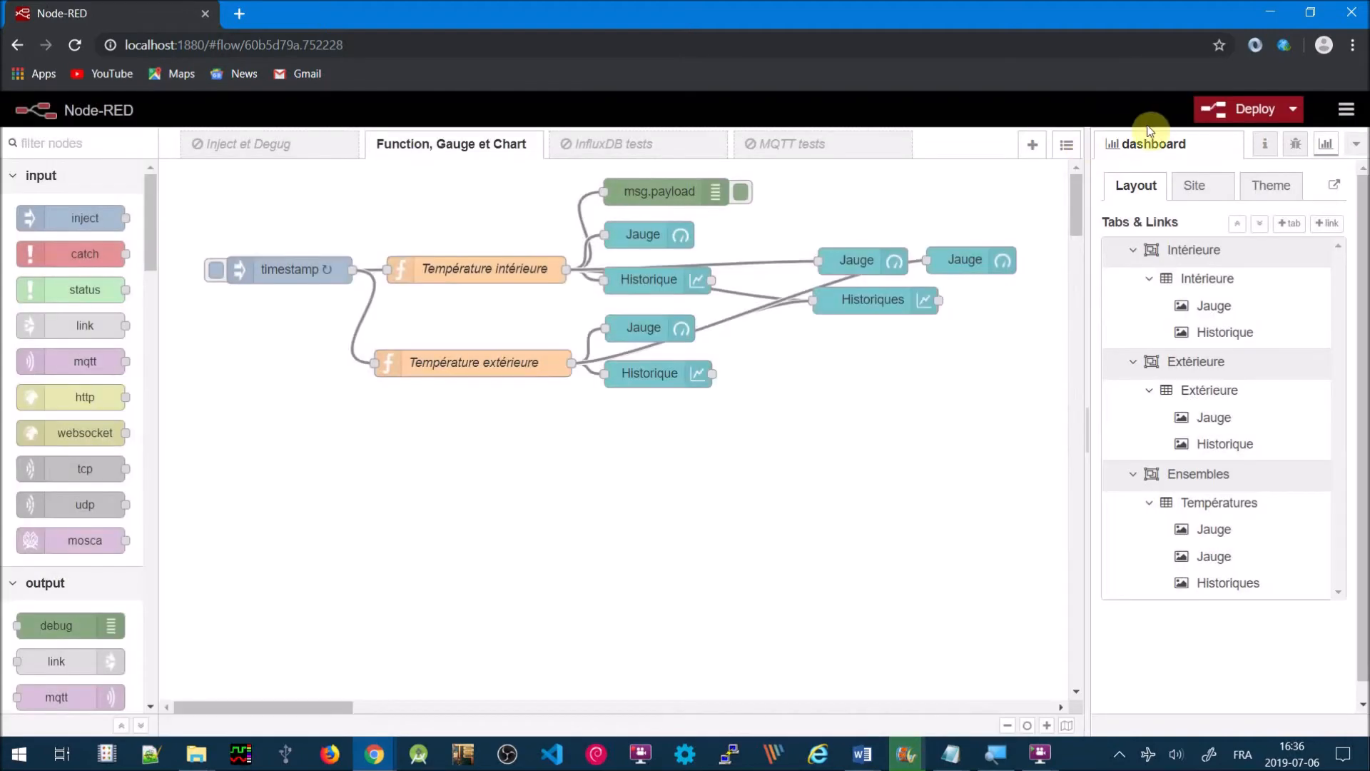
click(1220, 111)
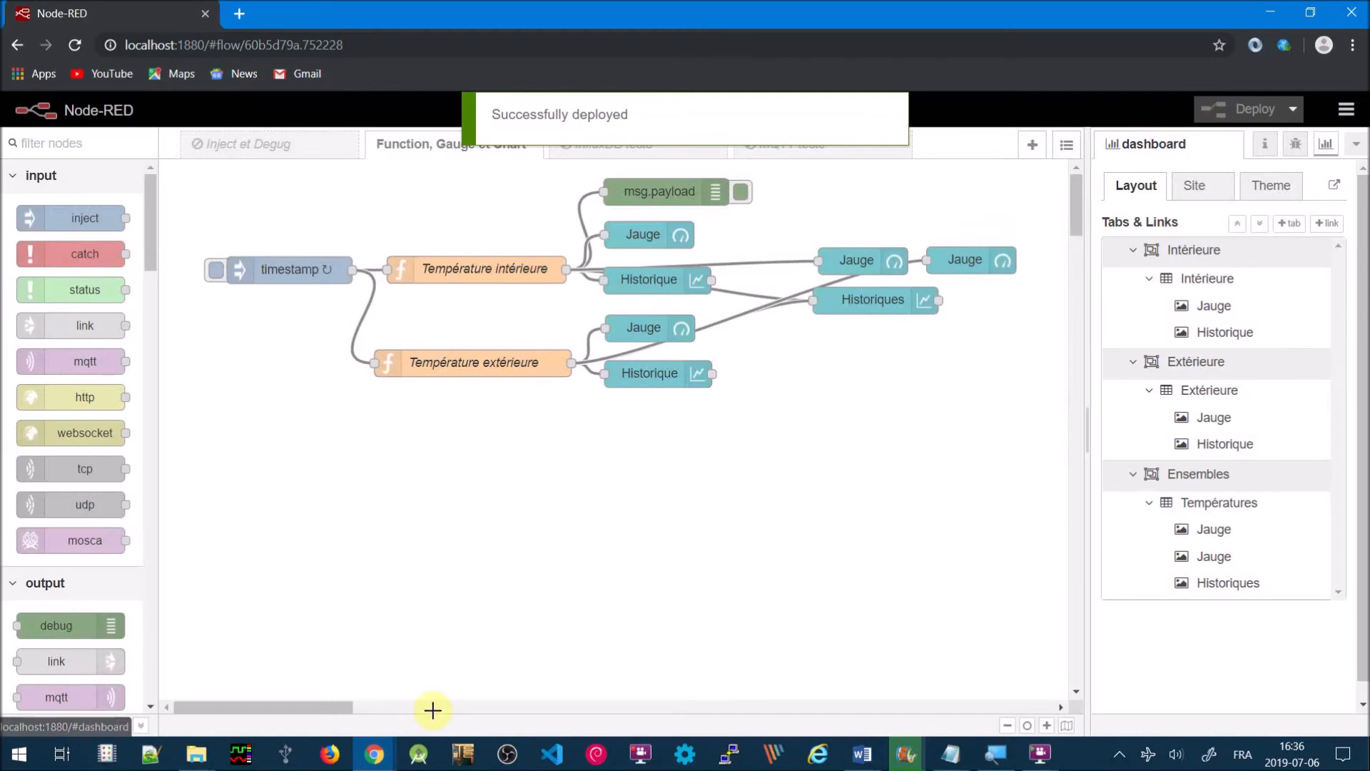
Step: Switch to the dashboard window and show the Ensembles page to check the layout of the widened Températures group
mouse_move(387, 762)
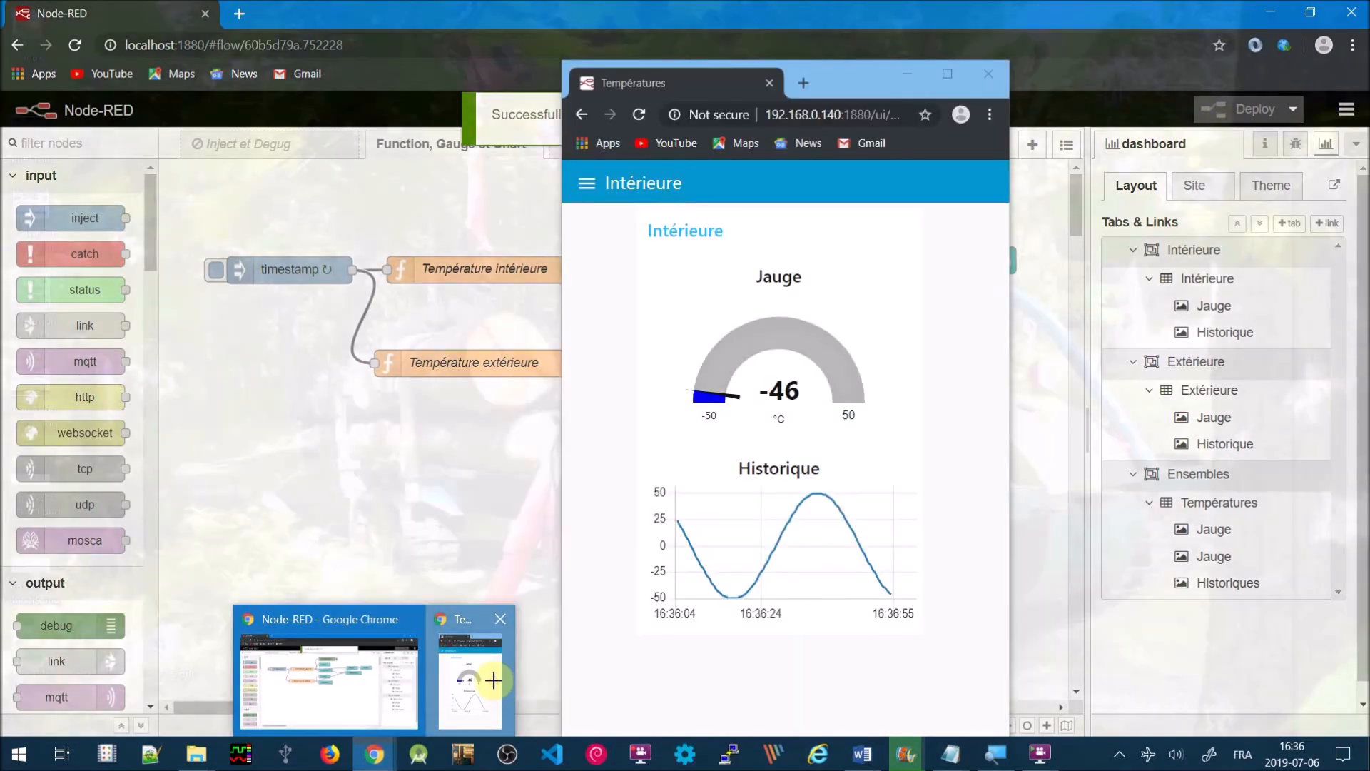
click(492, 681)
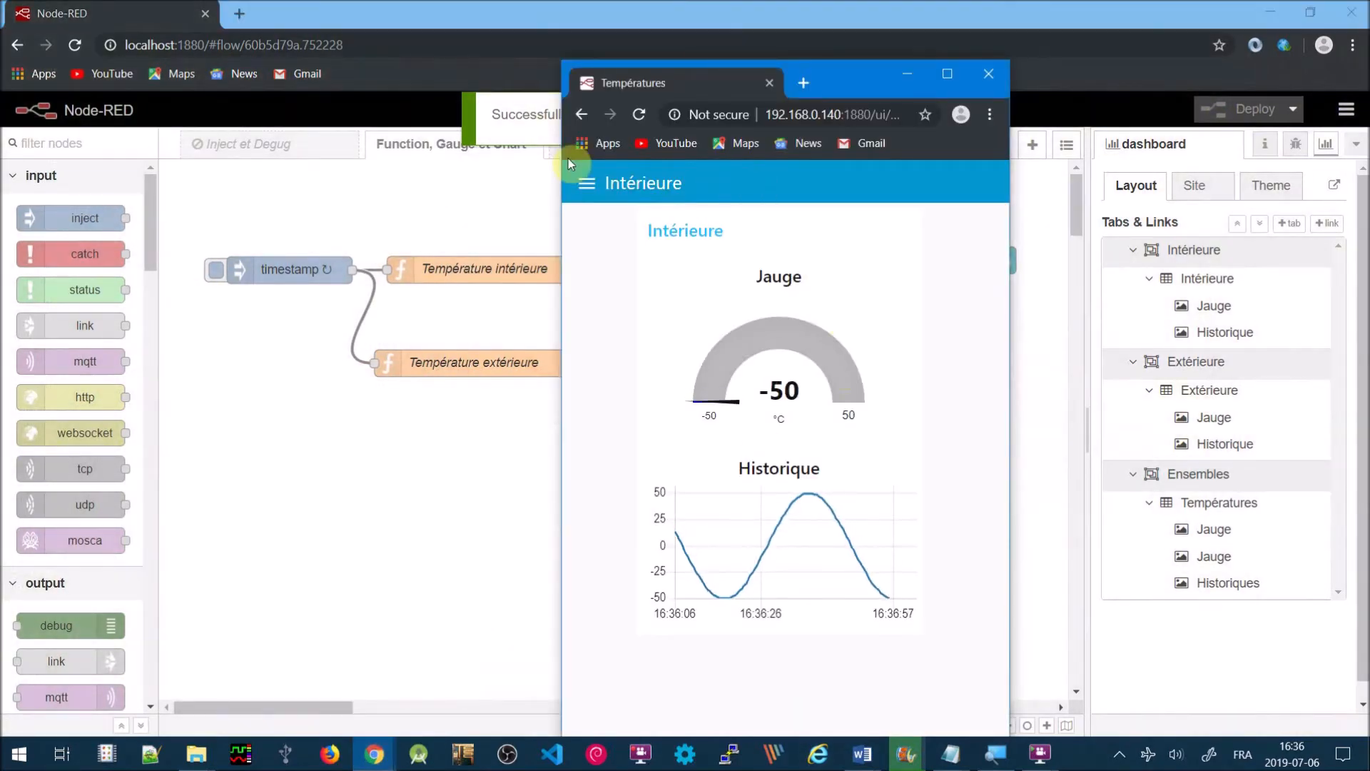
click(589, 183)
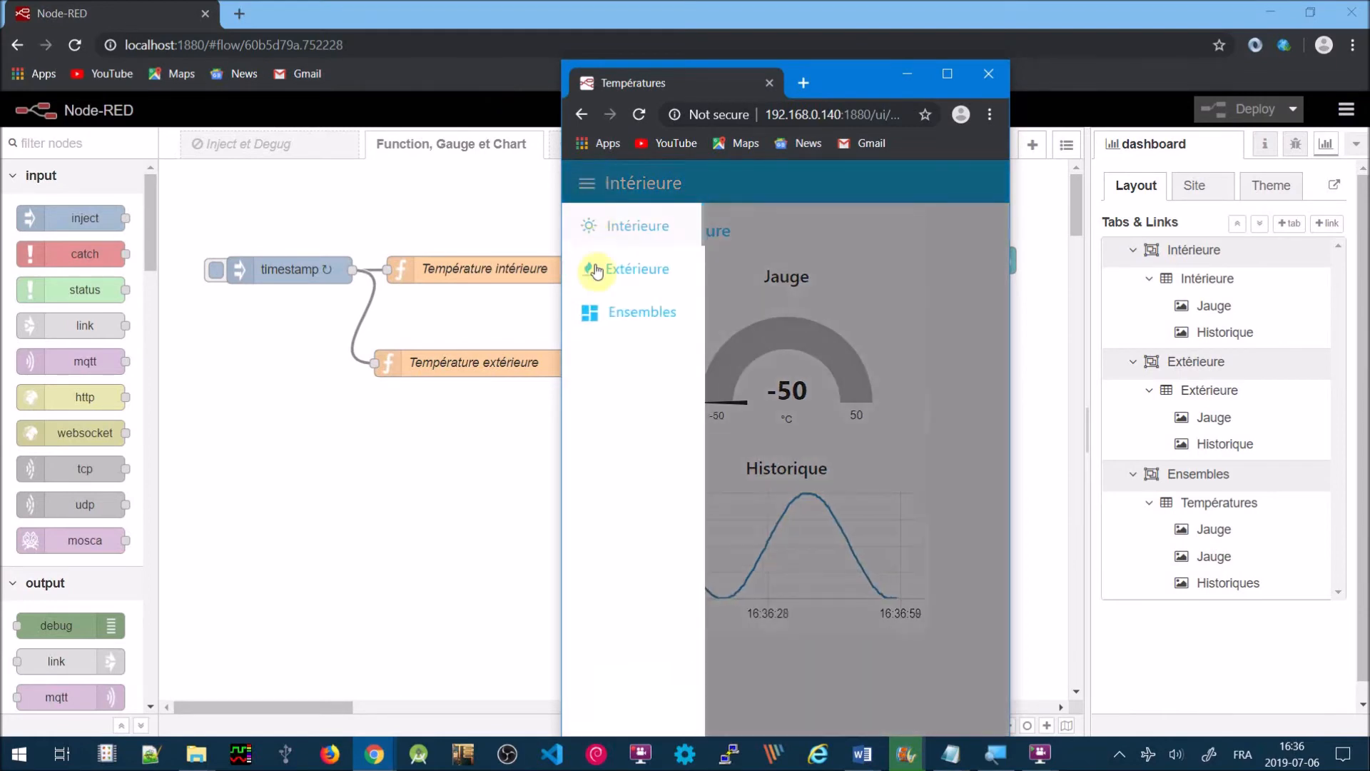
click(612, 314)
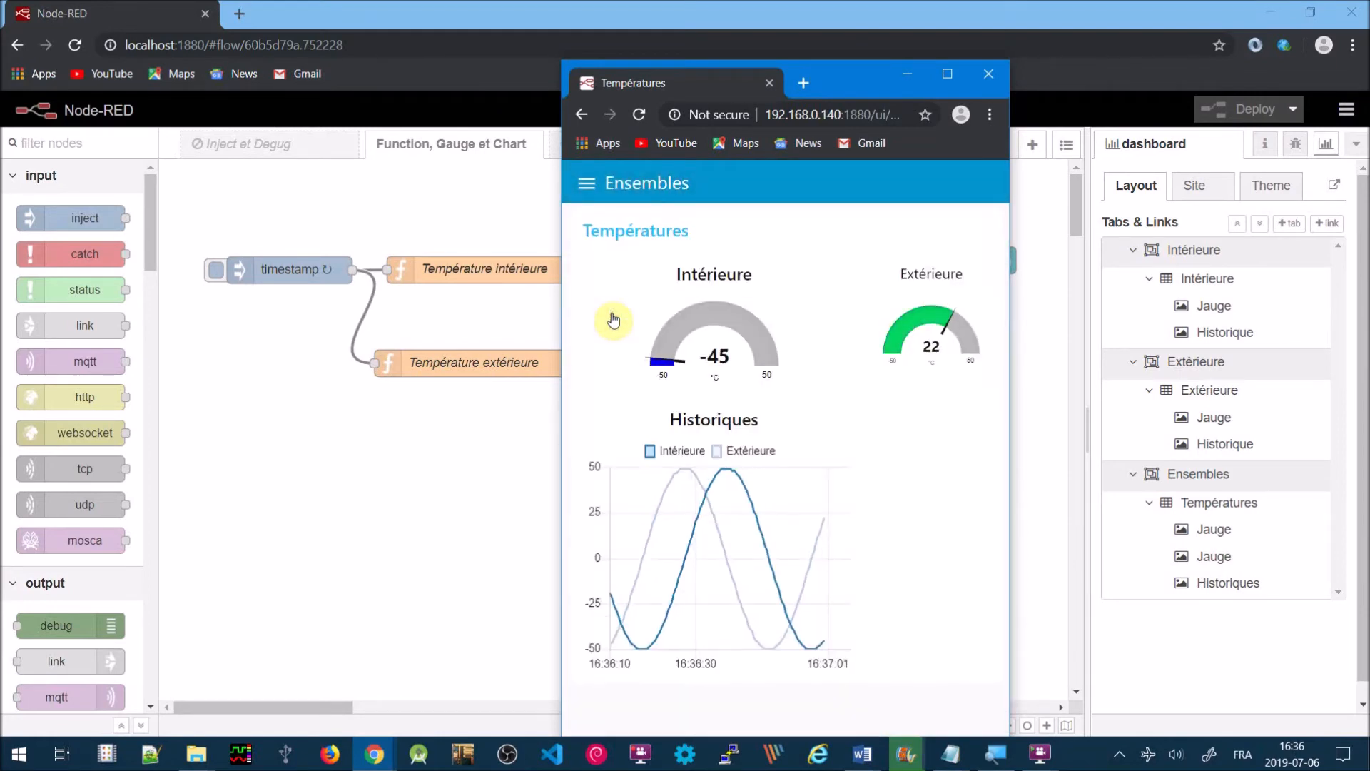